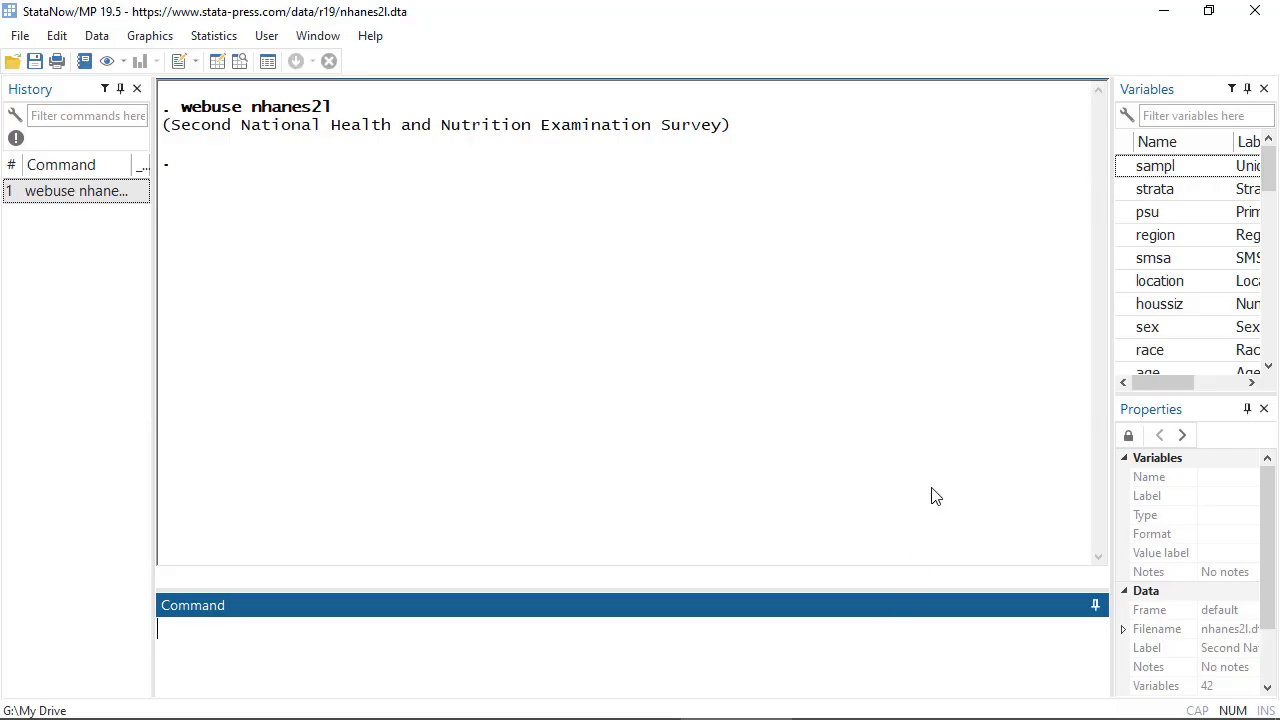
# Step: Run a linear regression of bpsystol on the factor variable i.hlthstat
pyautogui.write('gress bpsystol i.hlthstat')
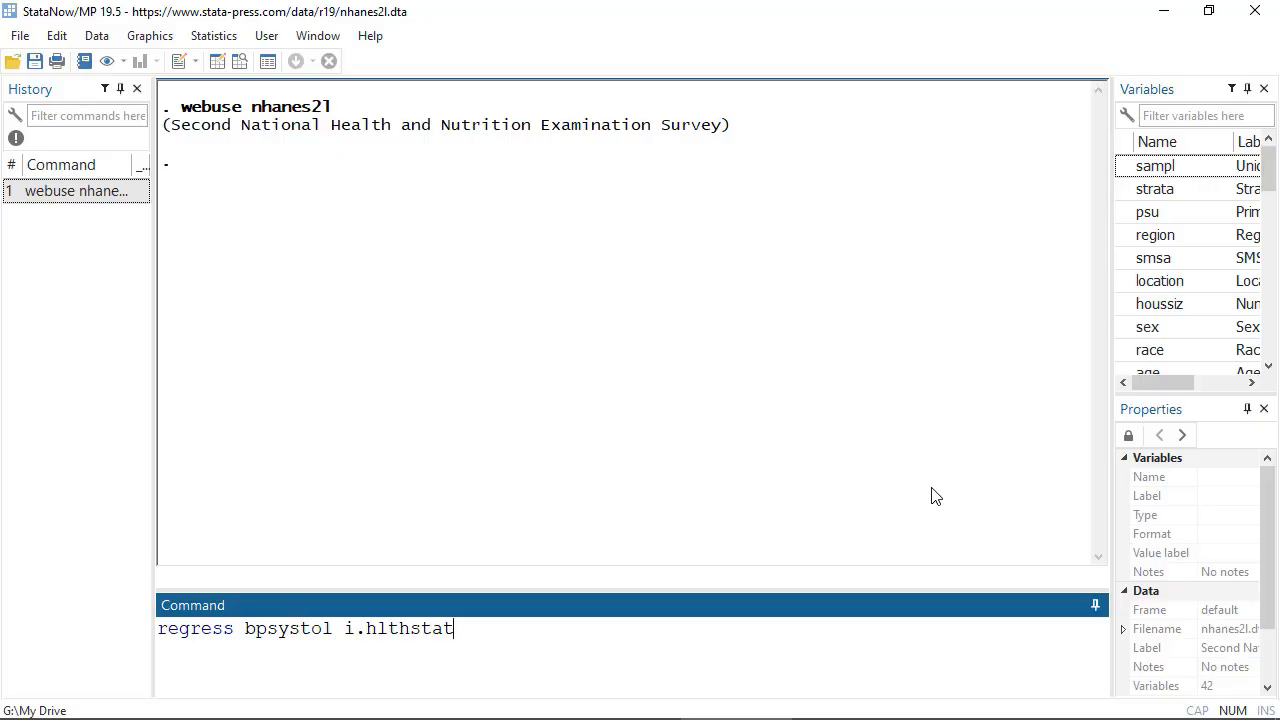
pyautogui.press('Return')
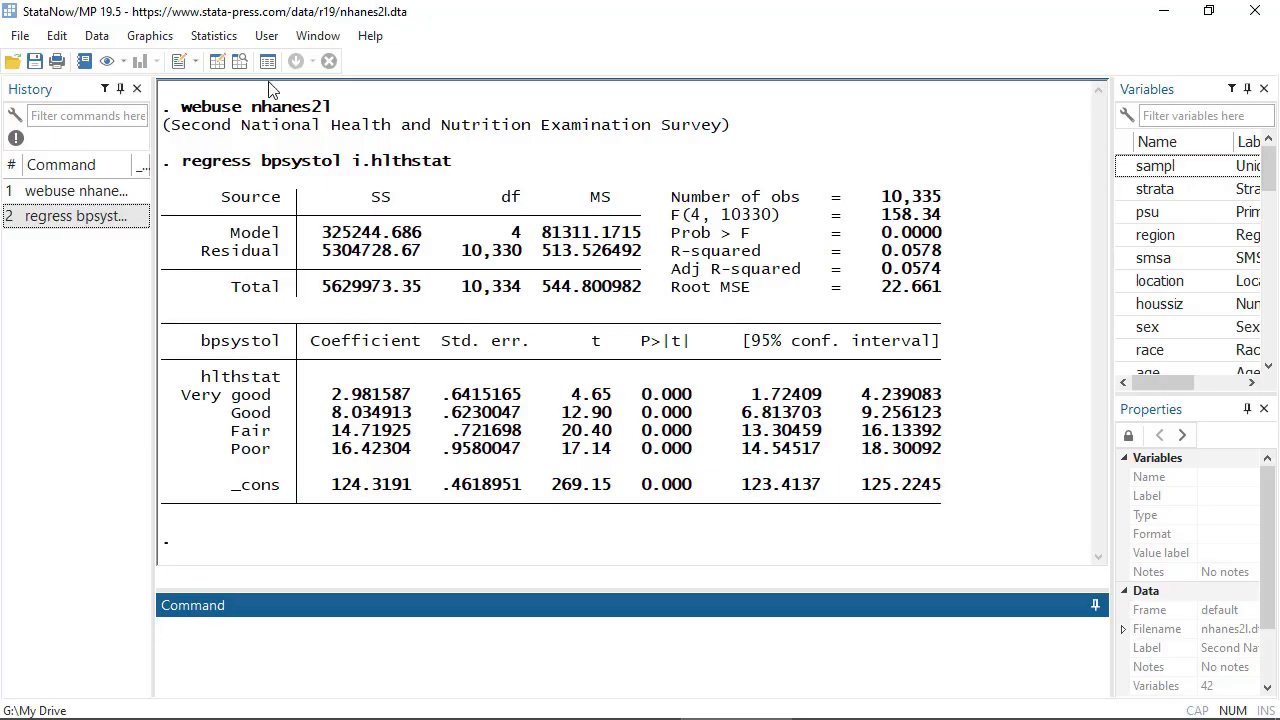
# Step: Open the postestimation dialog for linear expressions of parameter estimates (lincom) and place it clear of most of the regression output
pyautogui.click(197, 38)
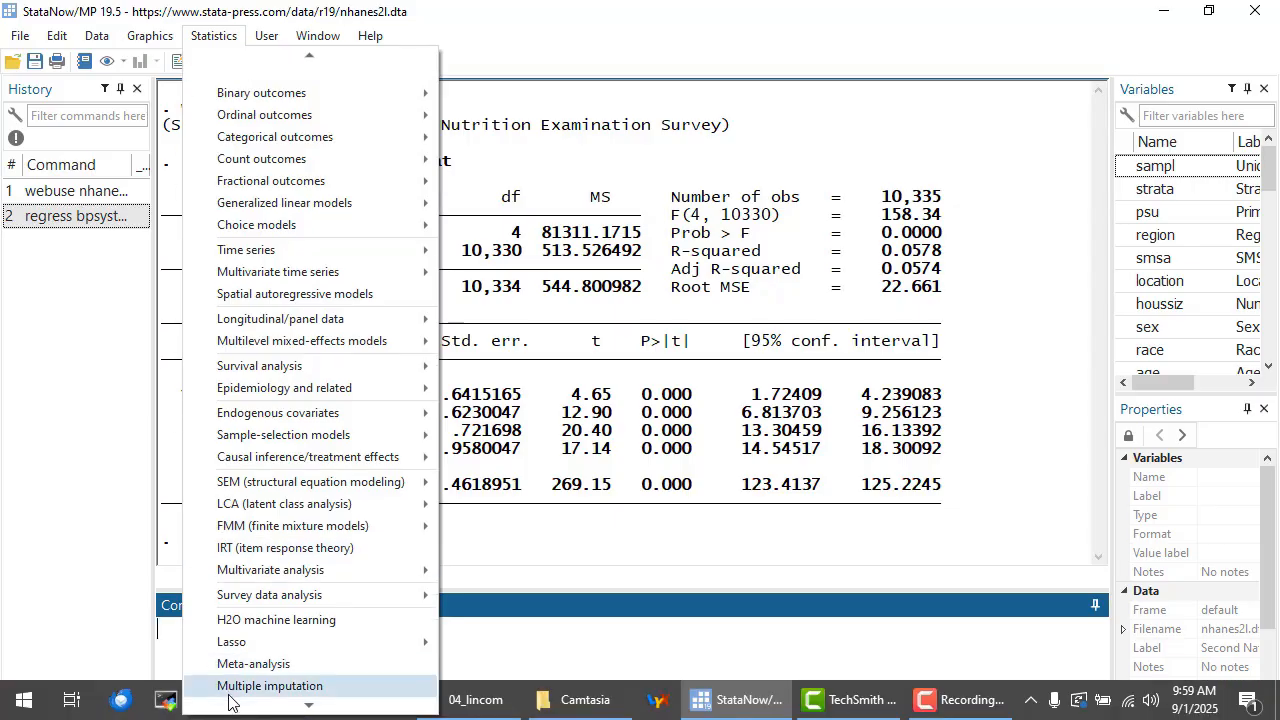
pyautogui.moveTo(212, 706)
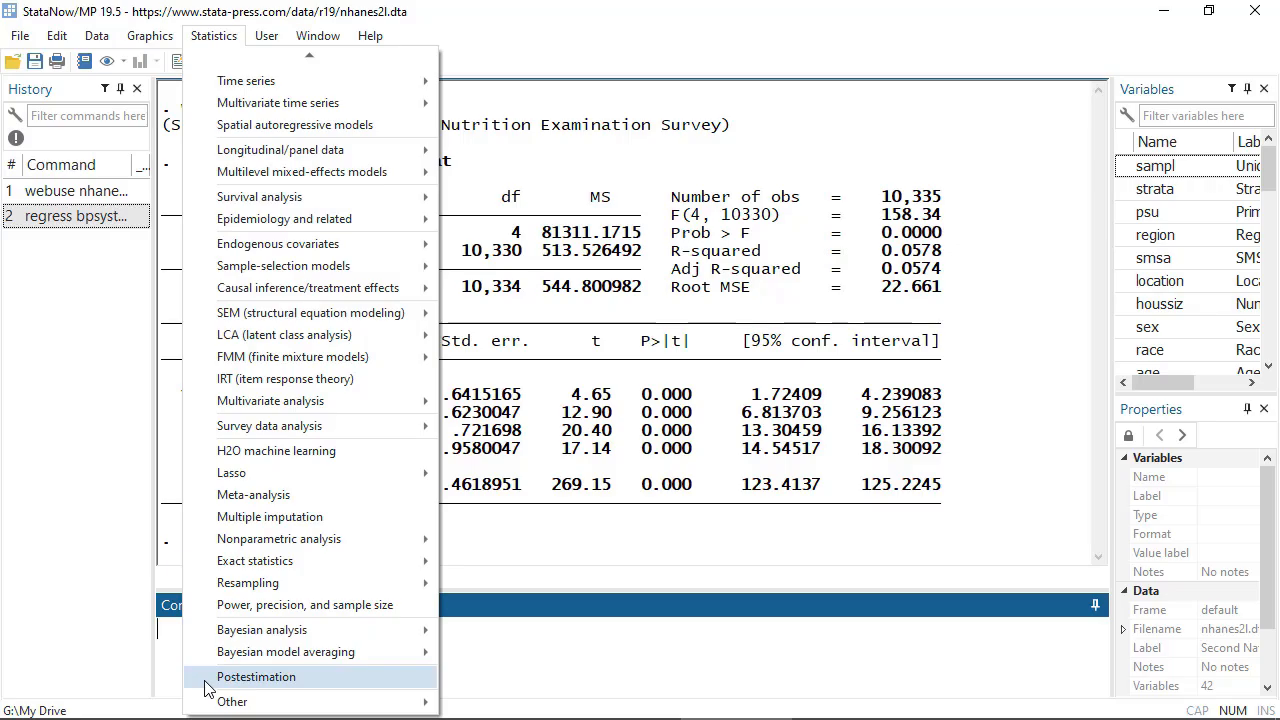
pyautogui.click(208, 688)
pyautogui.moveTo(428, 123); pyautogui.dragTo(738, 34)
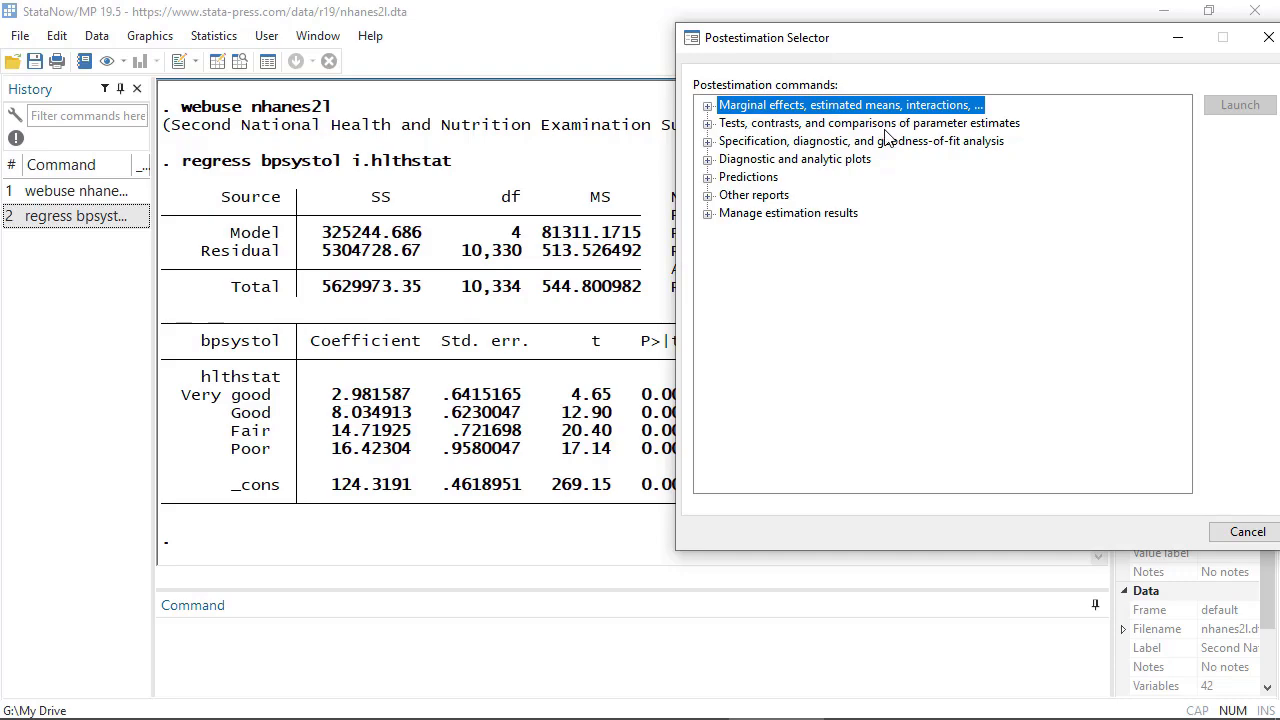
pyautogui.click(707, 123)
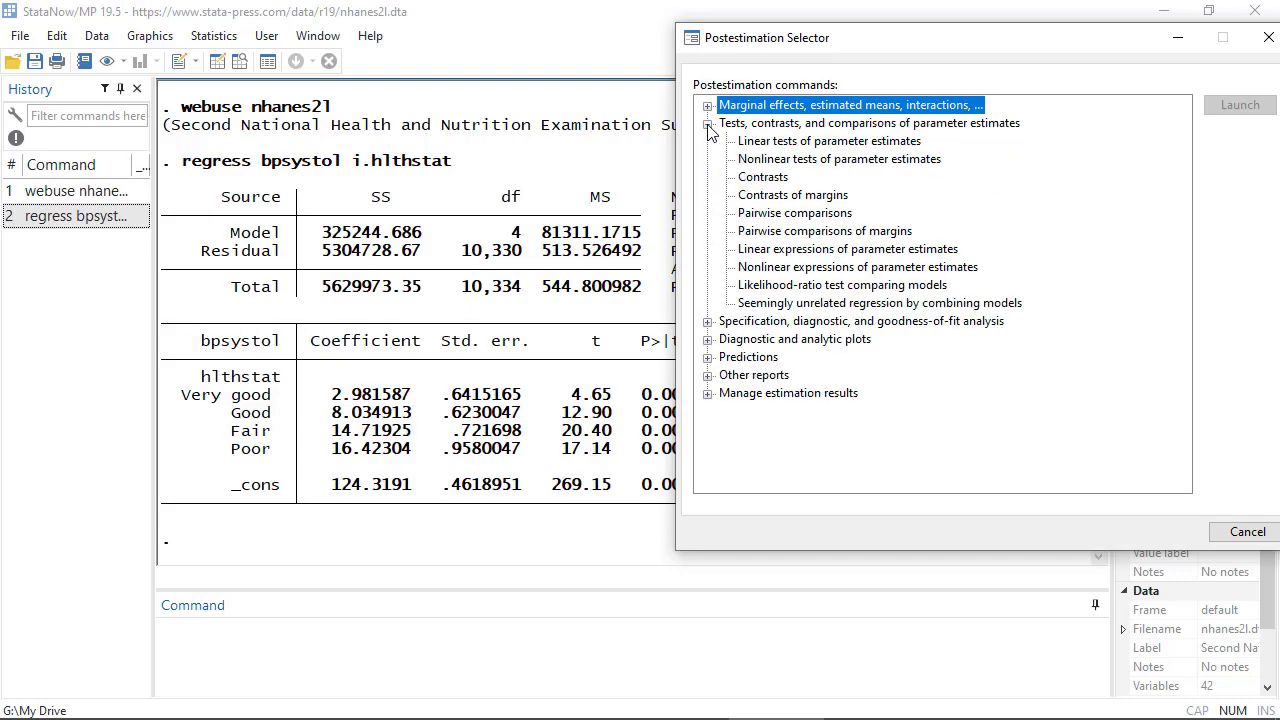
pyautogui.click(777, 252)
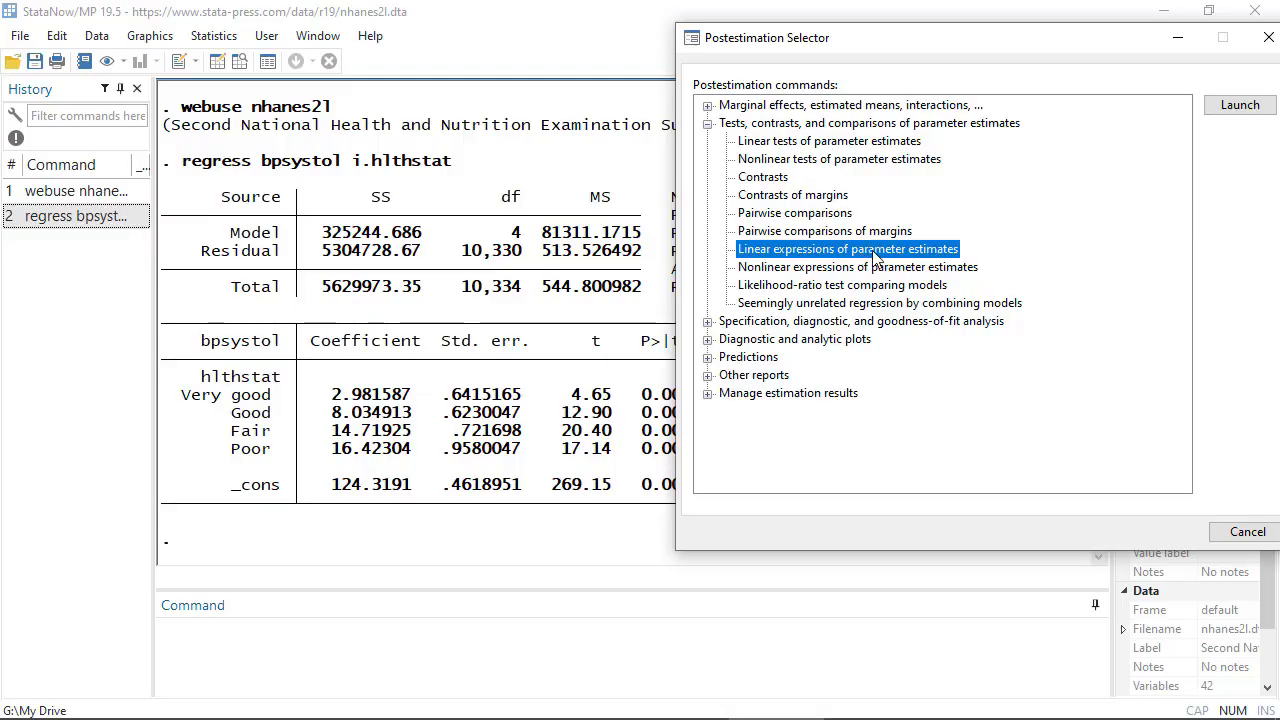
pyautogui.moveTo(743, 41); pyautogui.dragTo(1056, 34)
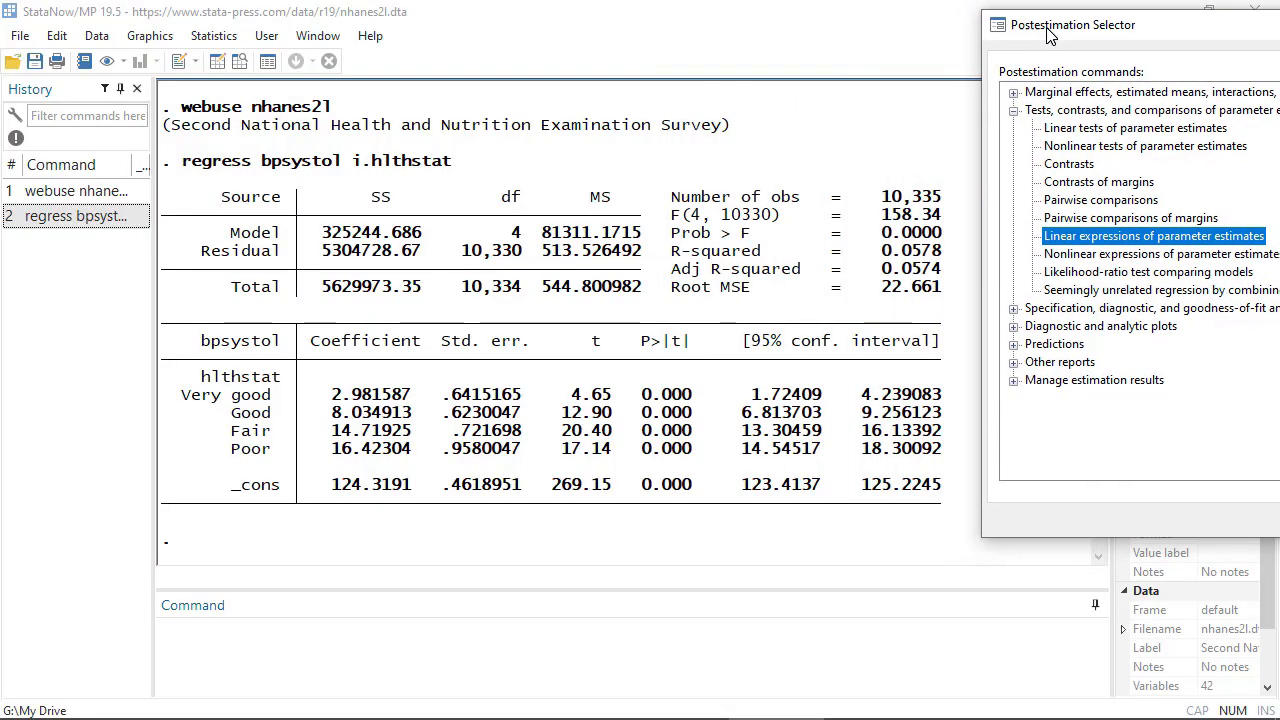
pyautogui.doubleClick(1090, 241)
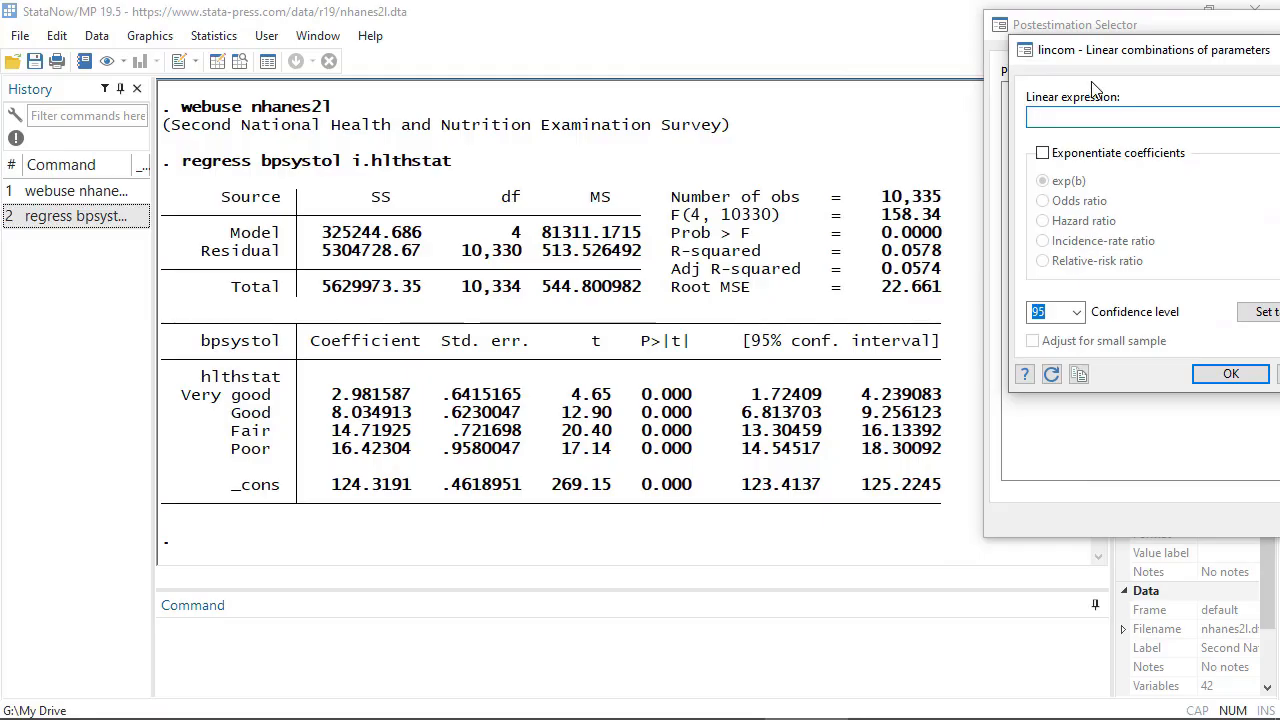
pyautogui.moveTo(1090, 55); pyautogui.dragTo(925, 40)
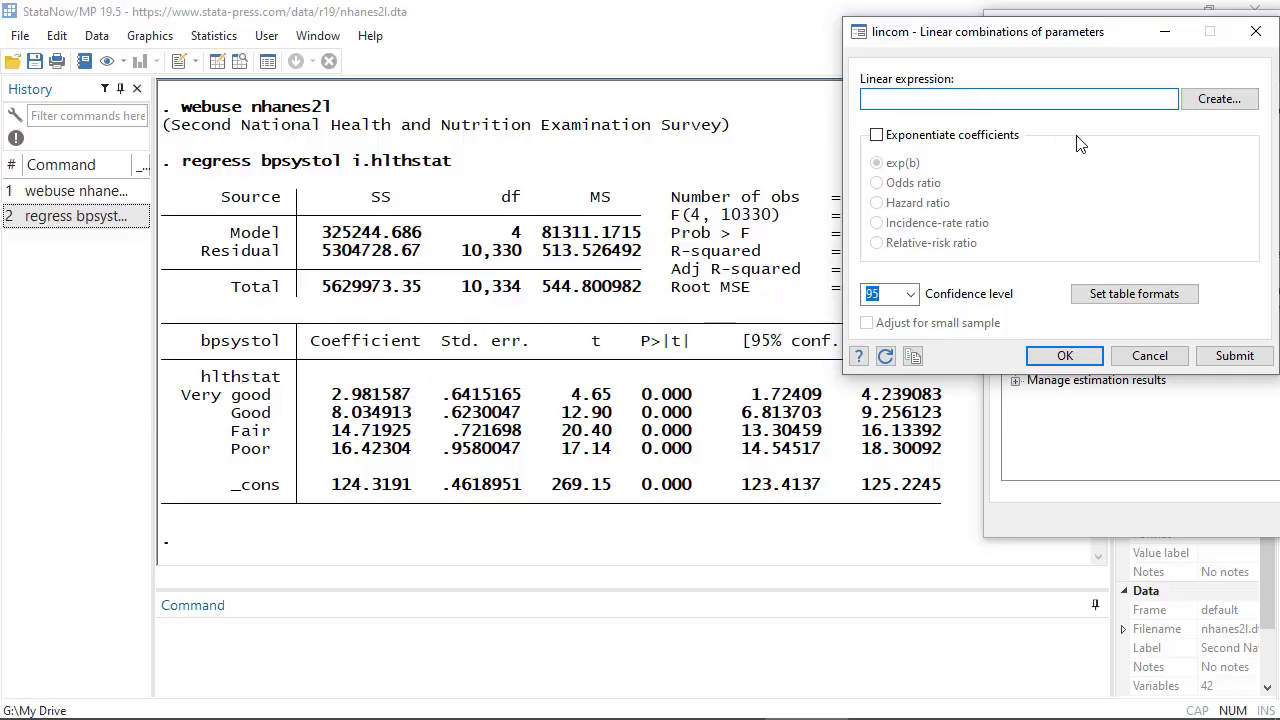
# Step: Start building the linear expression and list the regression model's available coefficients in the Expression Builder
pyautogui.click(1196, 105)
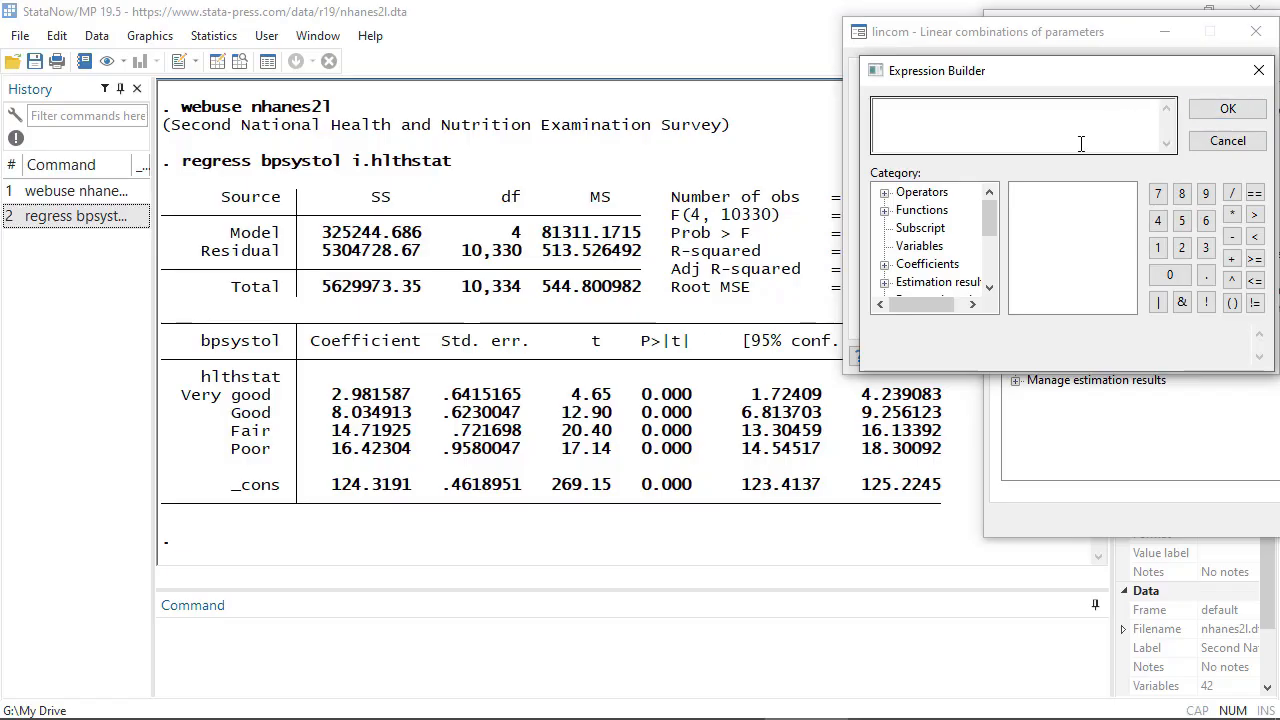
pyautogui.click(884, 264)
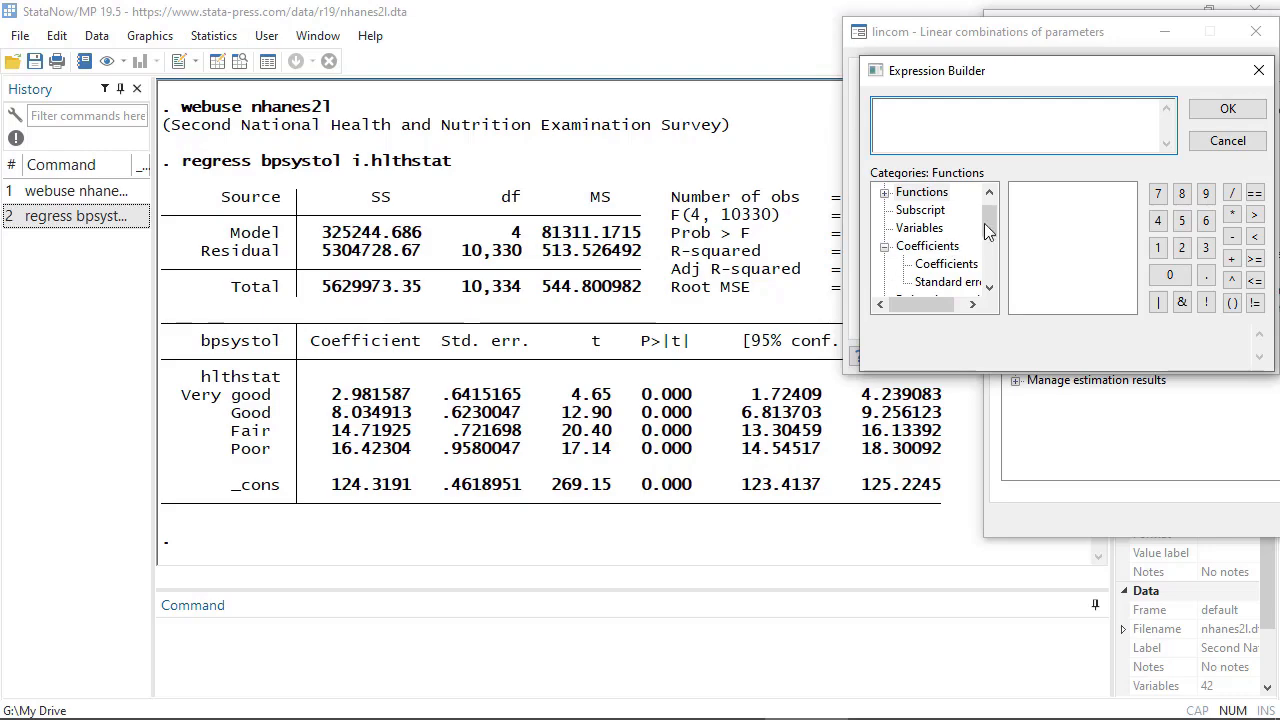
pyautogui.moveTo(994, 218); pyautogui.dragTo(994, 227)
pyautogui.click(952, 232)
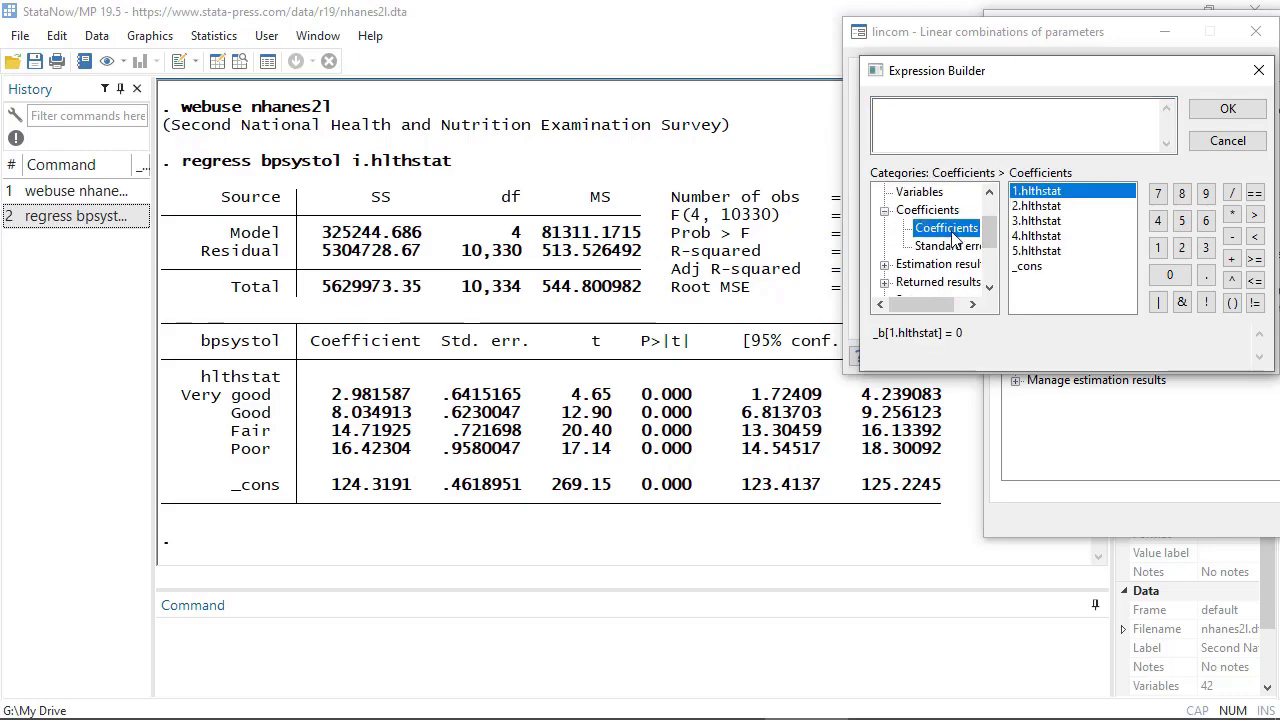
pyautogui.click(951, 247)
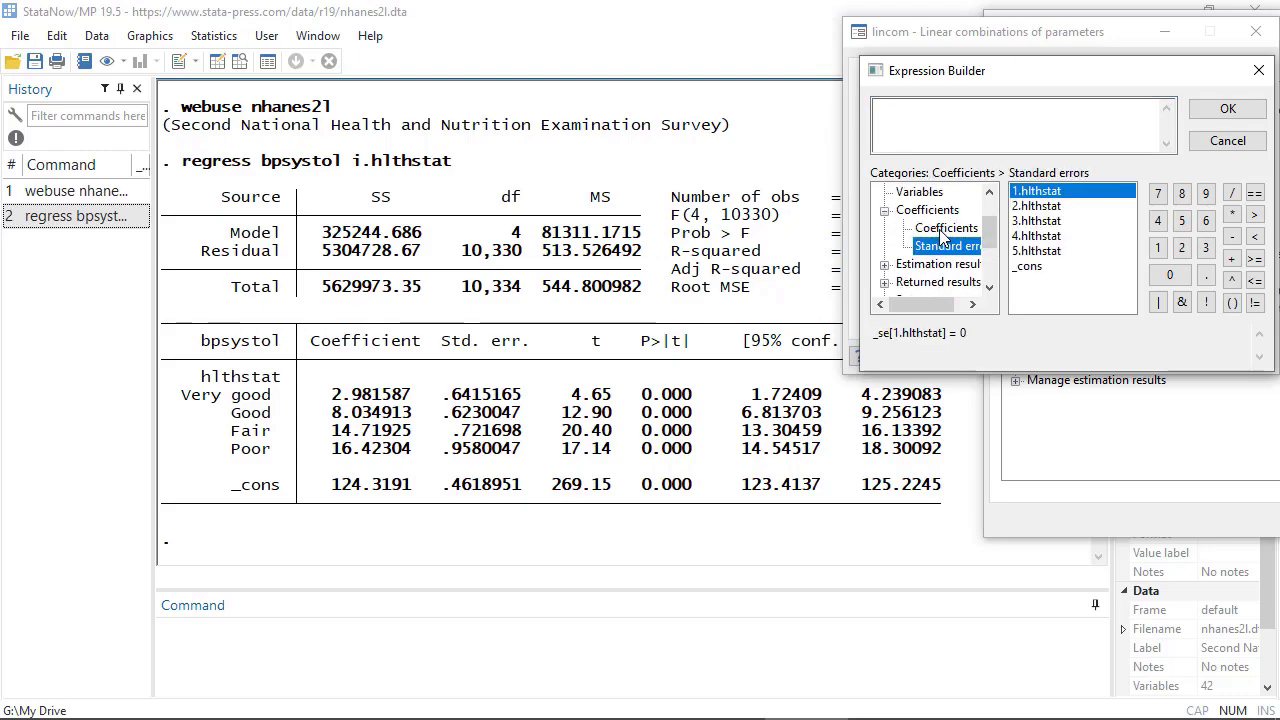
pyautogui.click(944, 230)
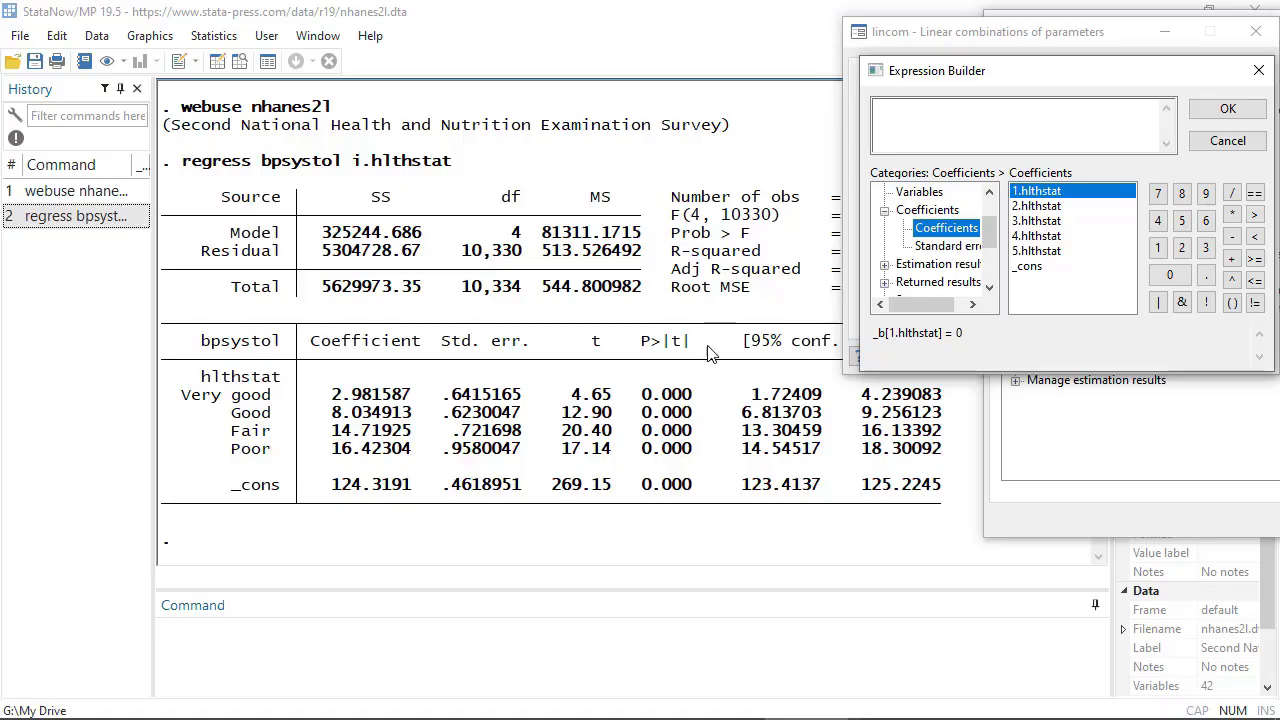
# Step: Create the expression _b[_cons] + _b[5.hlthstat] and submit it to lincom, keeping the dialog open
pyautogui.doubleClick(1037, 268)
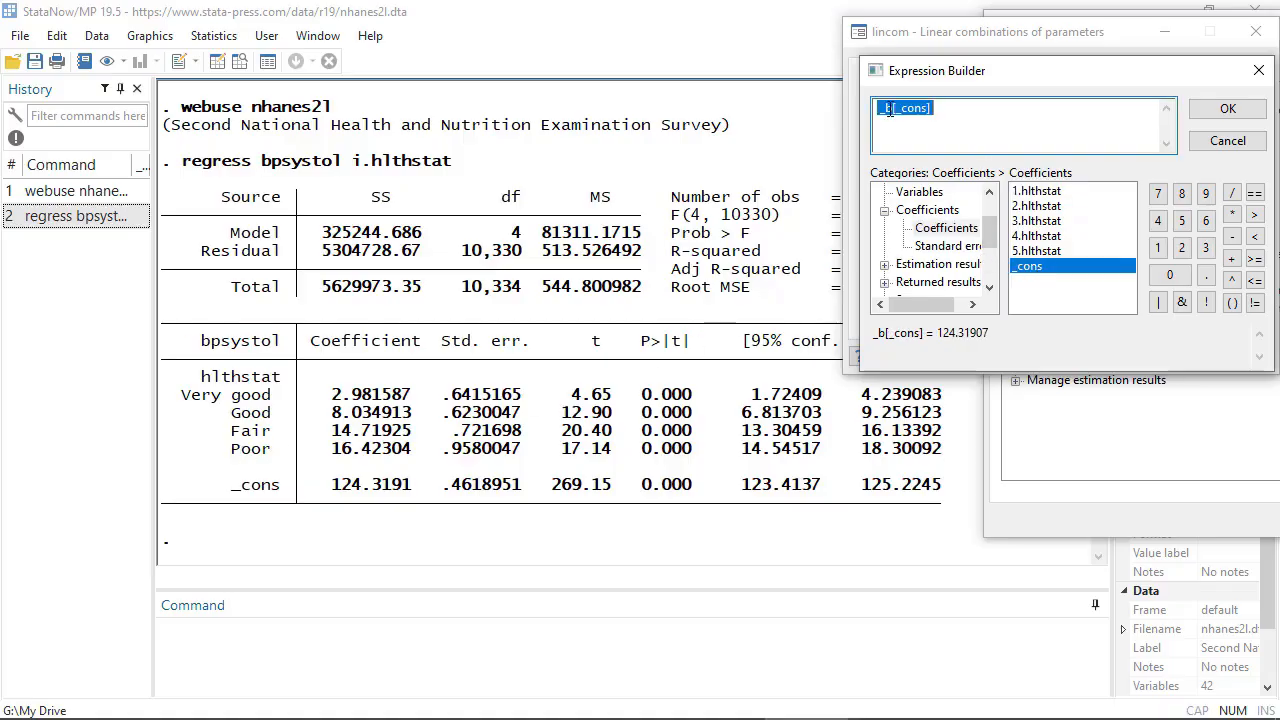
pyautogui.click(952, 111)
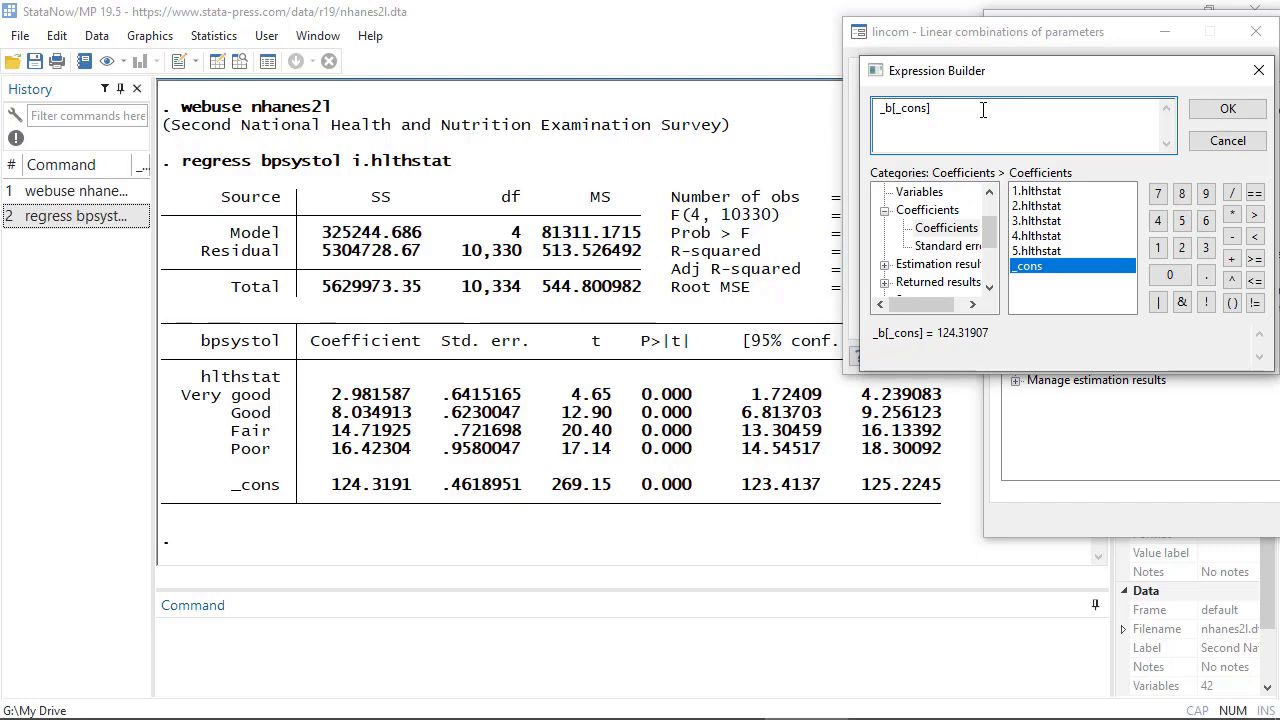
pyautogui.click(1231, 258)
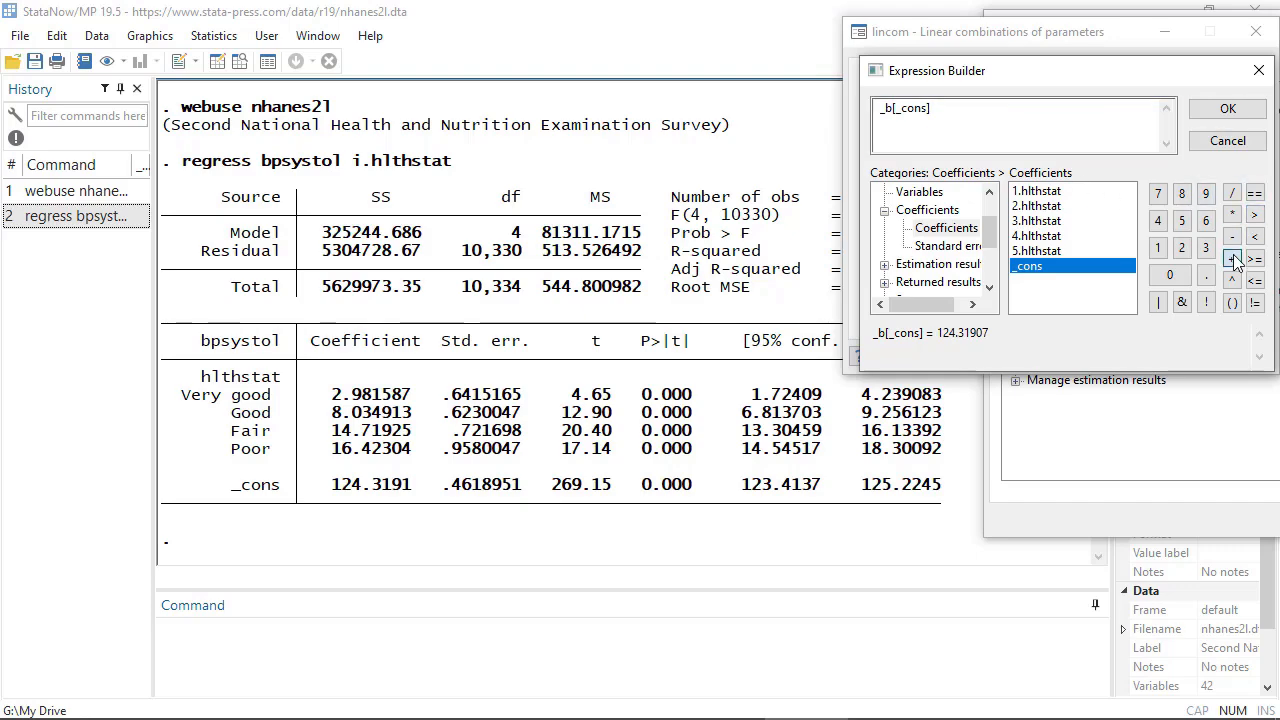
pyautogui.doubleClick(1052, 251)
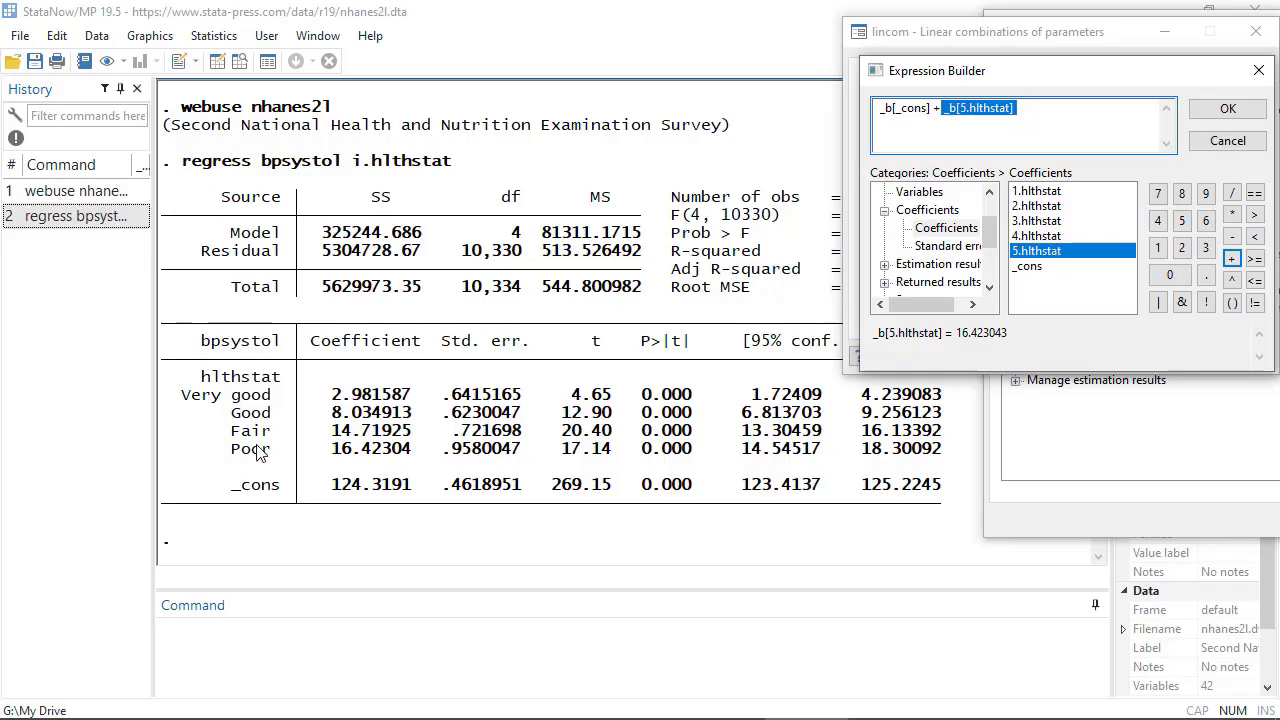
pyautogui.click(1229, 113)
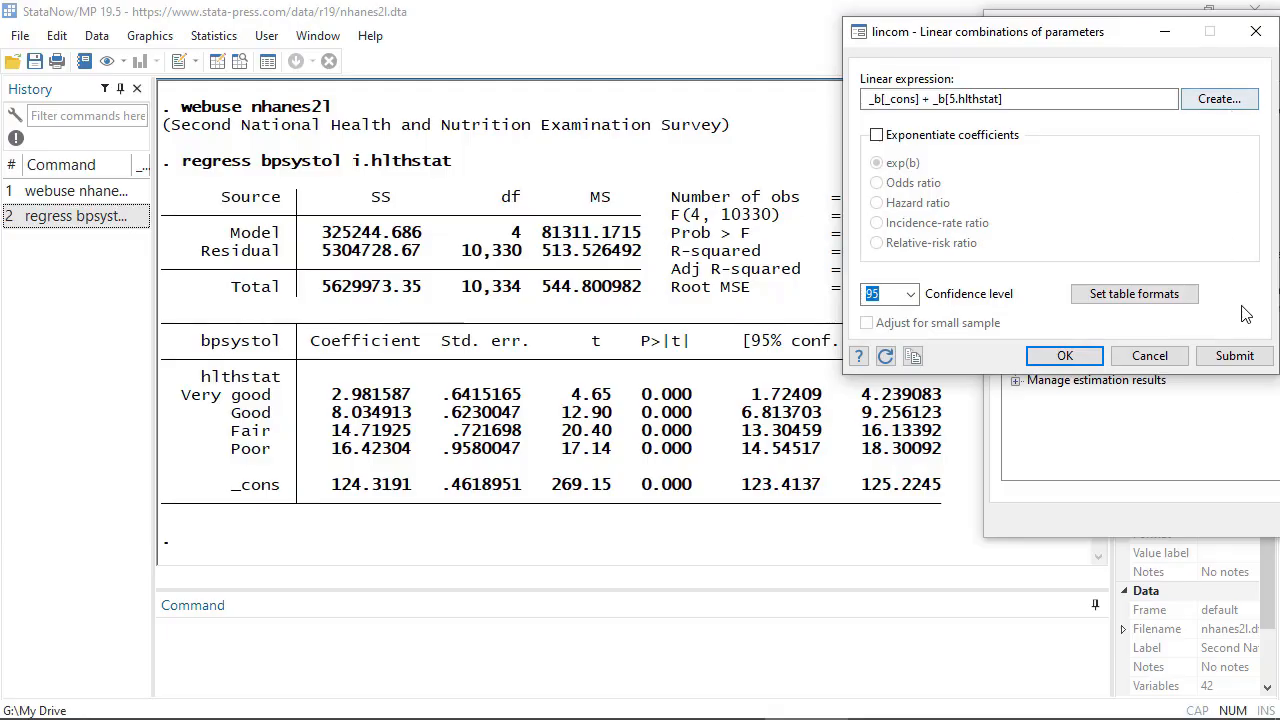
pyautogui.click(1248, 360)
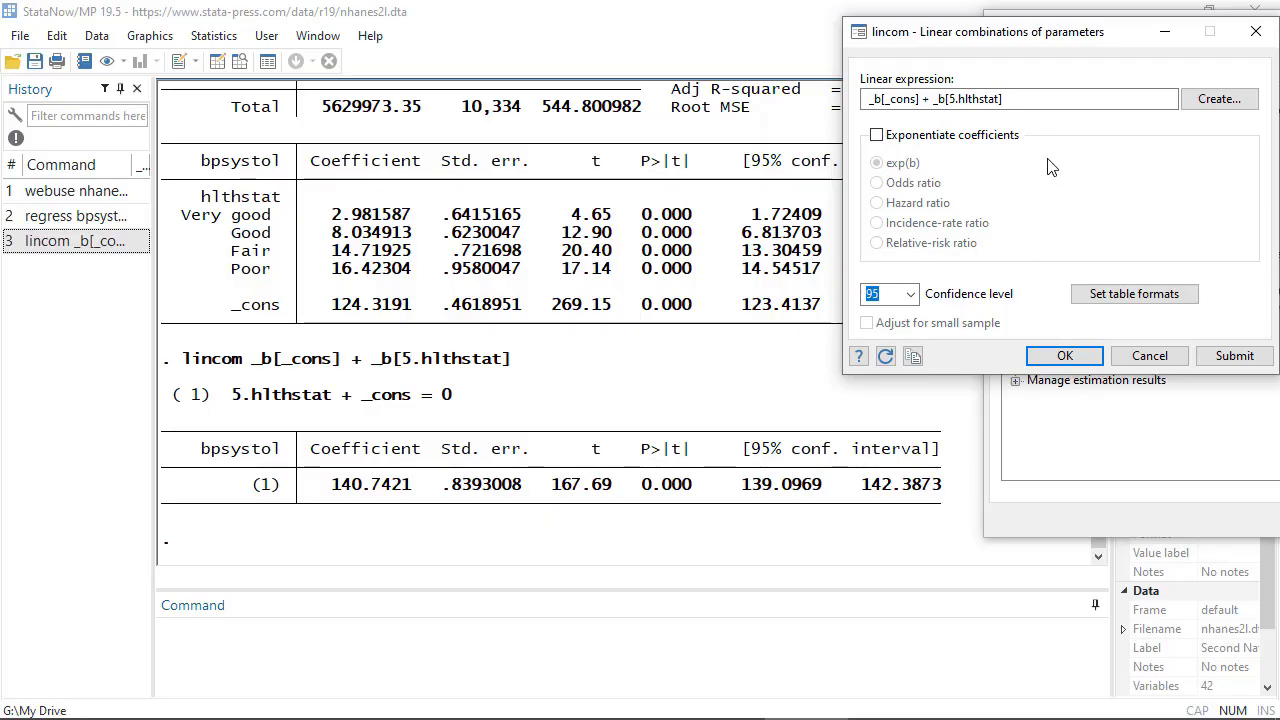
# Step: Remove the constant term so the linear expression is only _b[5.hlthstat], and submit it
pyautogui.click(933, 99)
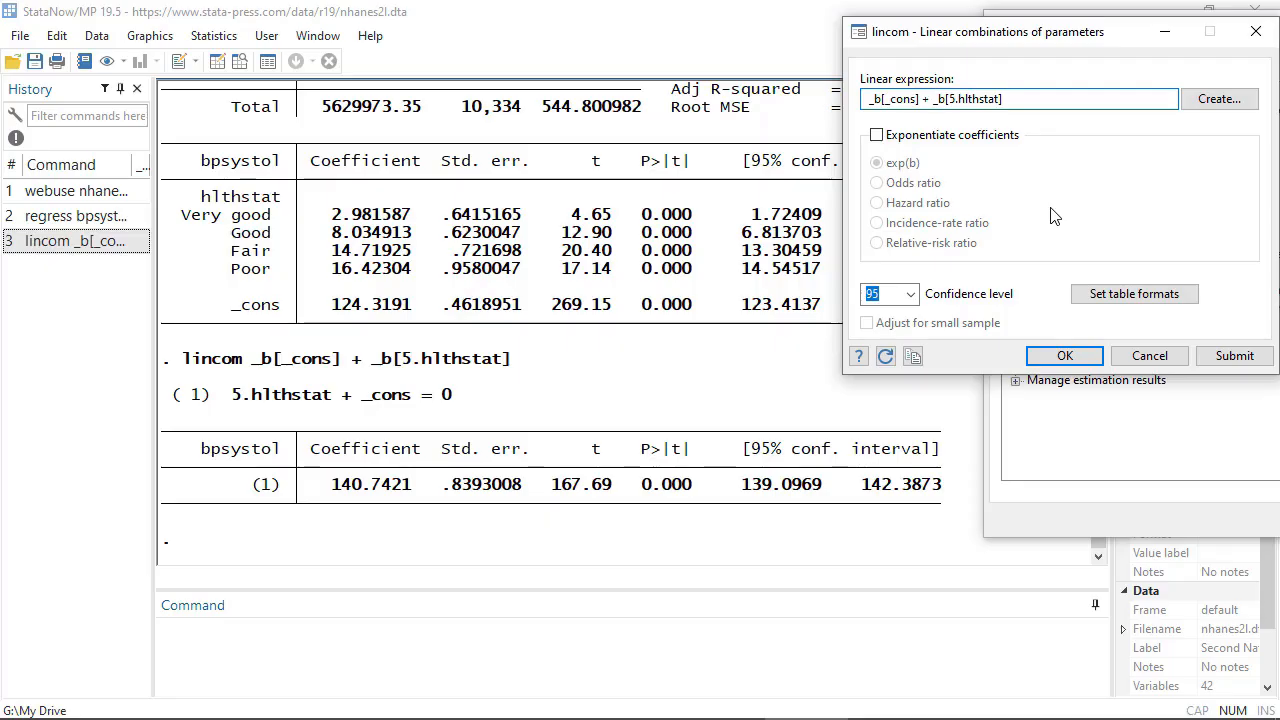
pyautogui.press('BackSpace')
pyautogui.press('BackSpace')
pyautogui.press('BackSpace')
pyautogui.press('BackSpace')
pyautogui.press('BackSpace')
pyautogui.press('BackSpace')
pyautogui.press('BackSpace')
pyautogui.press('BackSpace')
pyautogui.press('BackSpace')
pyautogui.press('BackSpace')
pyautogui.press('BackSpace')
pyautogui.press('BackSpace')
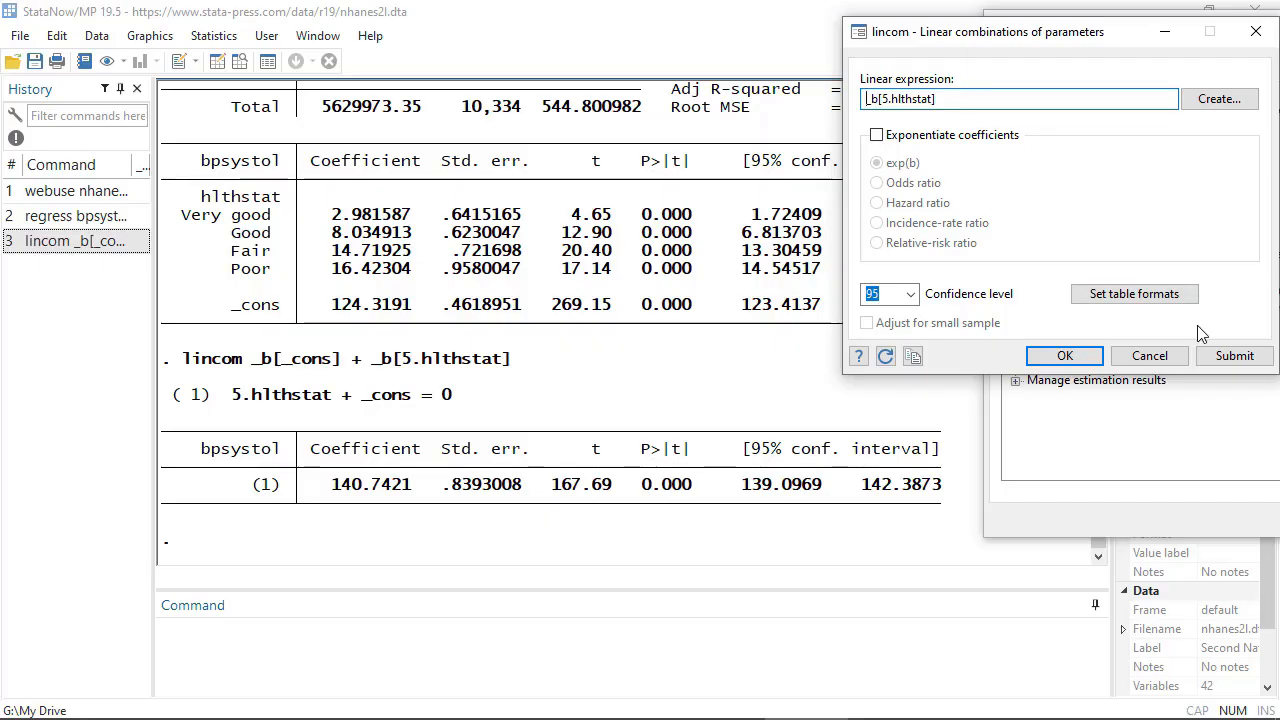
pyautogui.click(1237, 362)
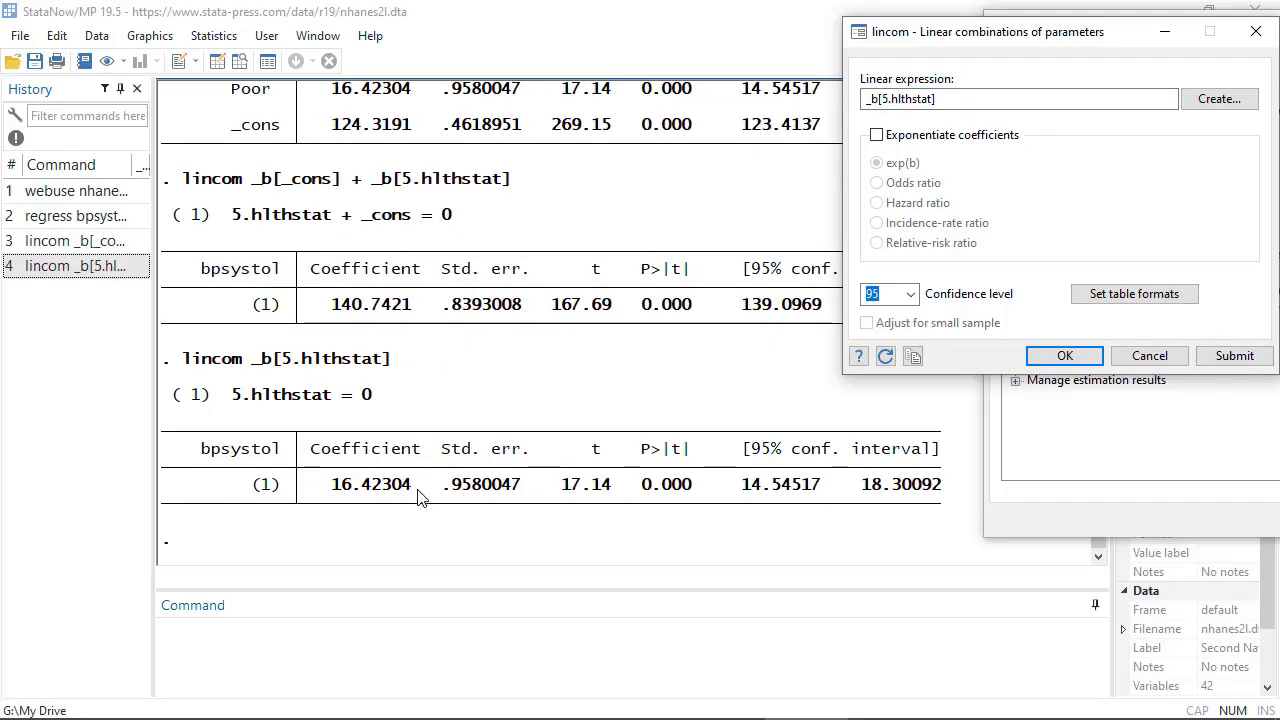
# Step: Extend the linear expression with the Expression Builder to _b[5.hlthstat] - _b[4.hlthstat] and submit it
pyautogui.scroll(1, 421, 497)
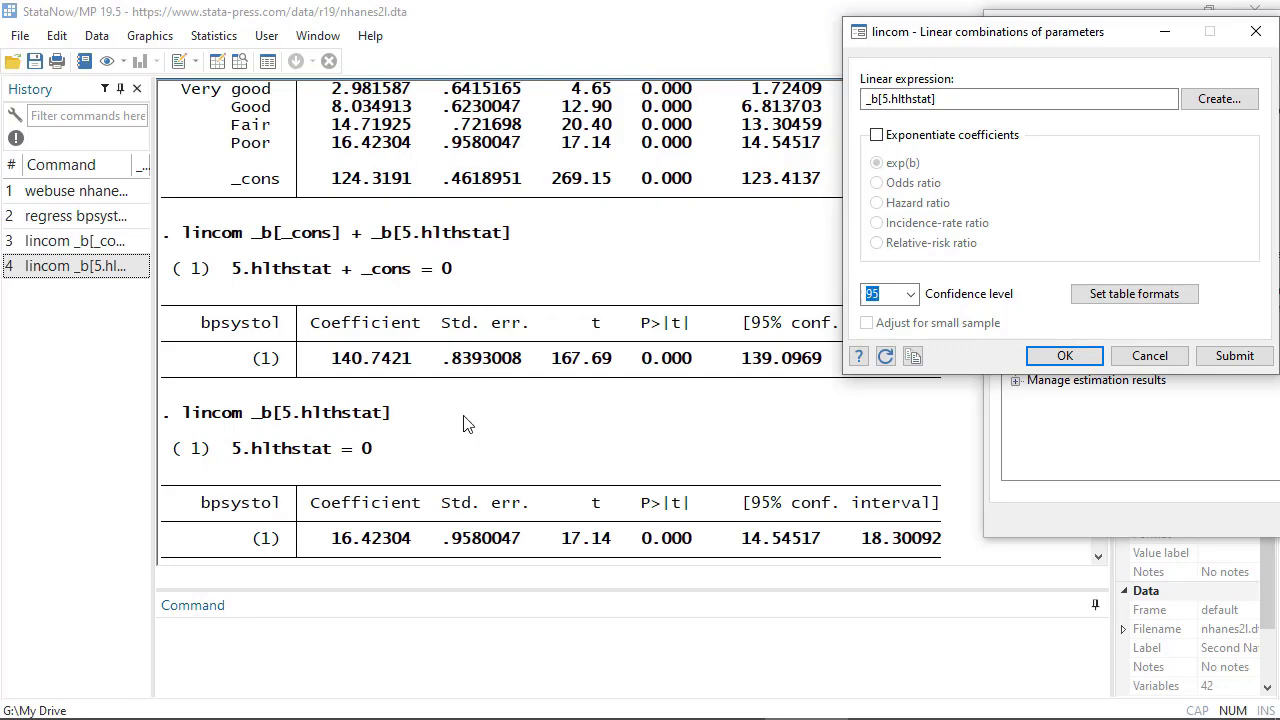
pyautogui.scroll(-1, 475, 430)
pyautogui.scroll(1, 350, 320)
pyautogui.click(1000, 101)
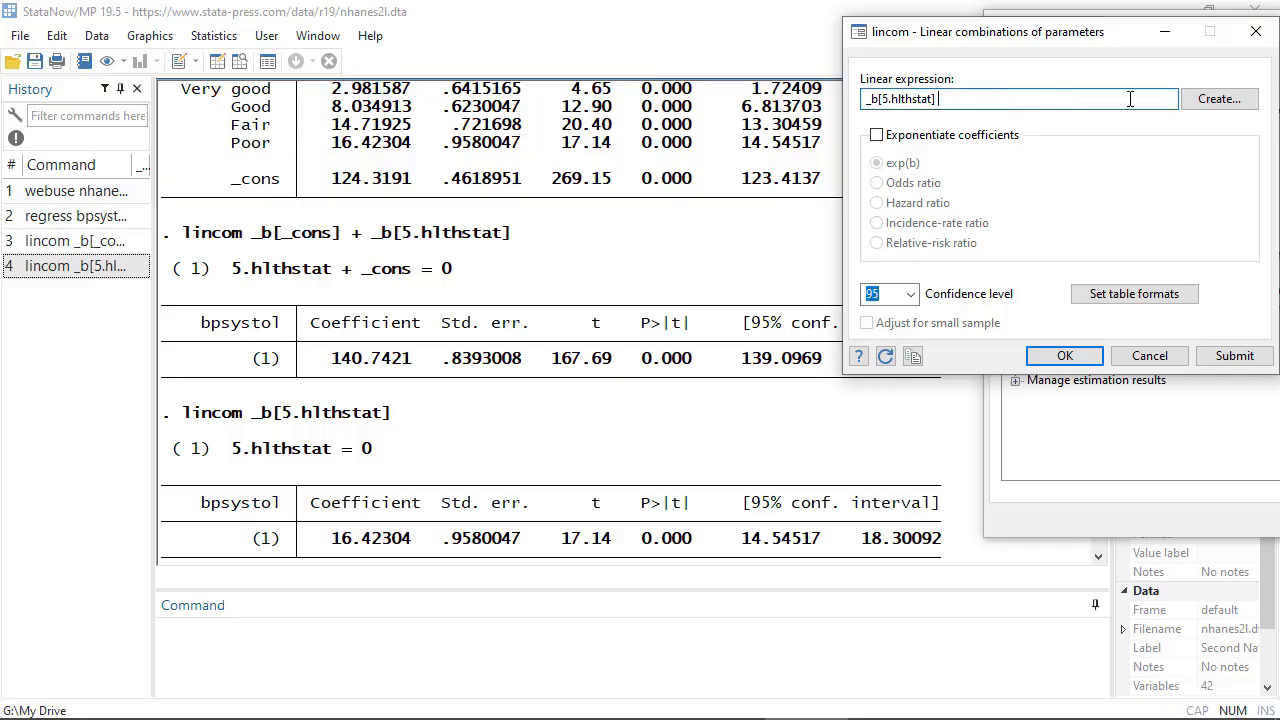
pyautogui.click(1224, 97)
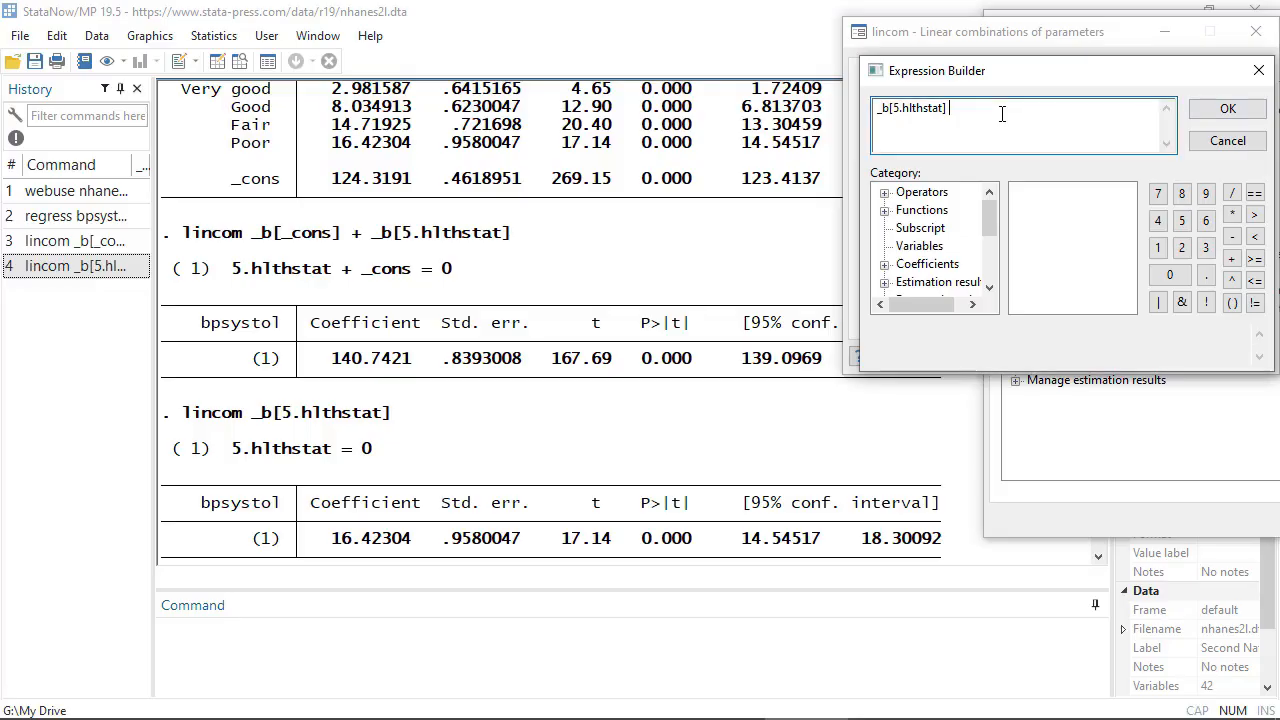
pyautogui.click(1232, 237)
pyautogui.click(885, 266)
pyautogui.click(942, 266)
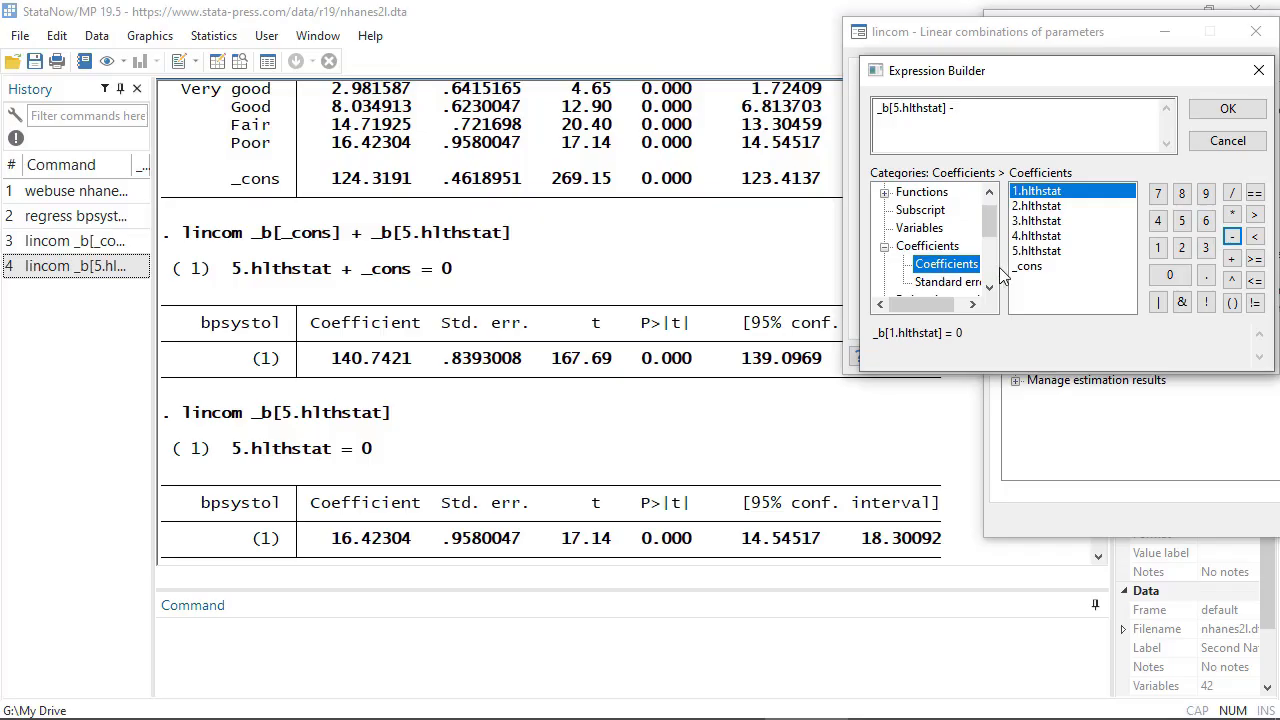
pyautogui.doubleClick(1036, 236)
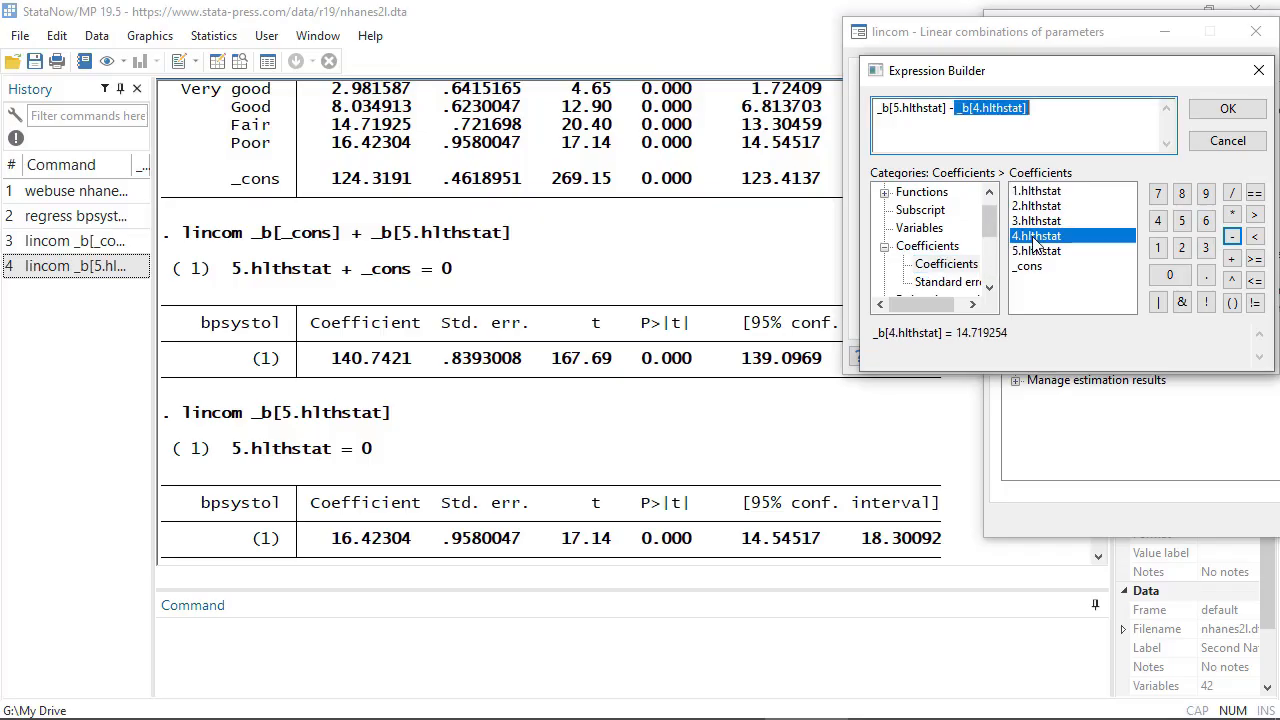
pyautogui.click(1040, 110)
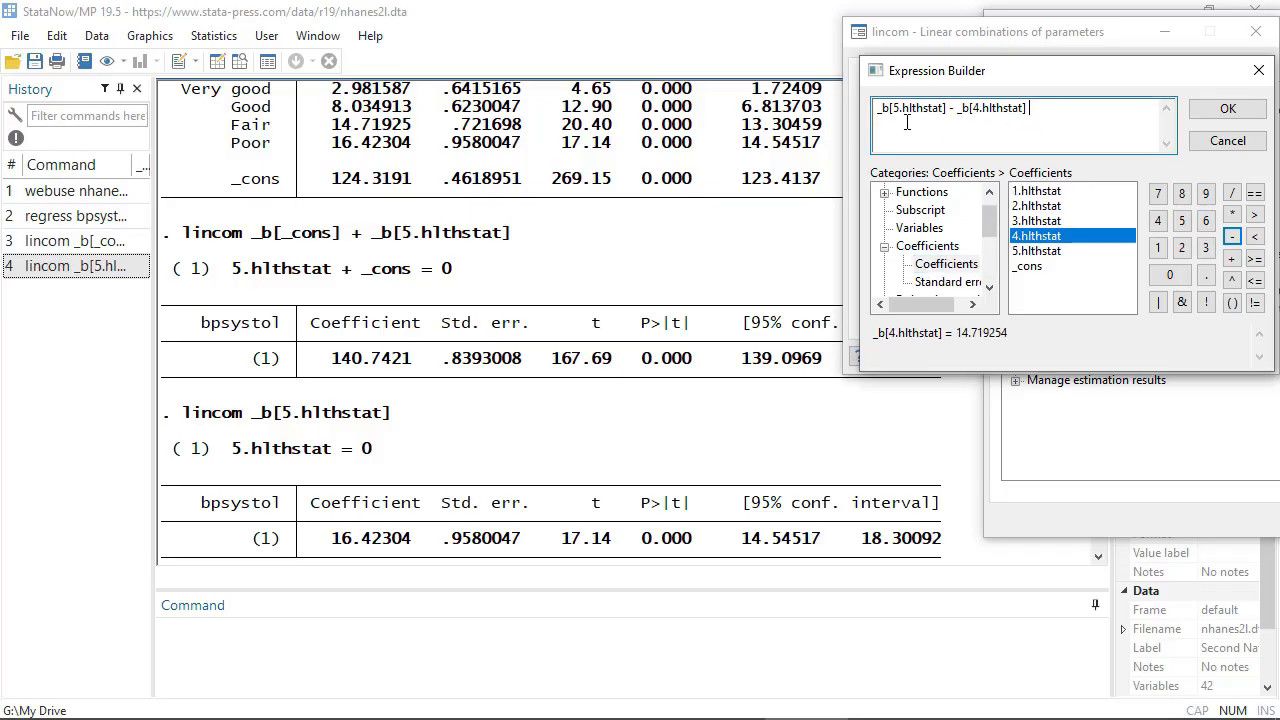
pyautogui.click(1218, 110)
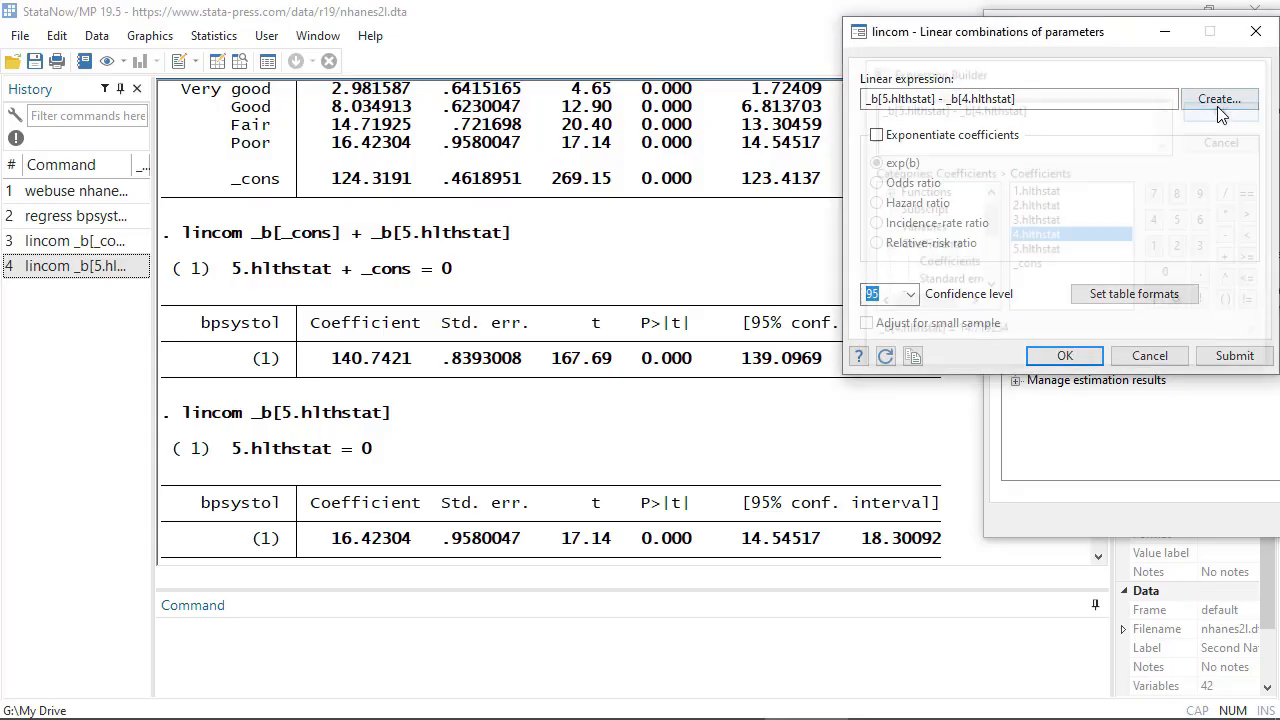
pyautogui.click(1246, 358)
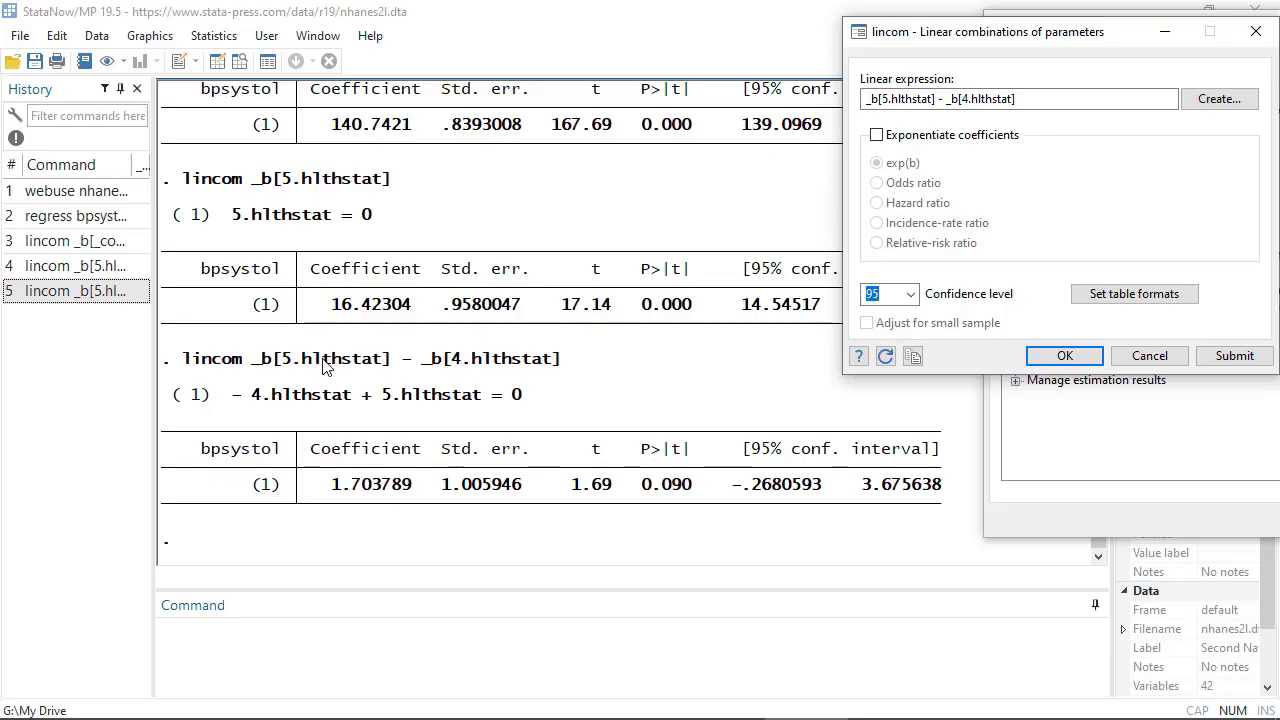
# Step: Compare the difference estimate with the Fair and Poor coefficients in the regression table, and close the lincom dialog
pyautogui.scroll(7, 484, 368)
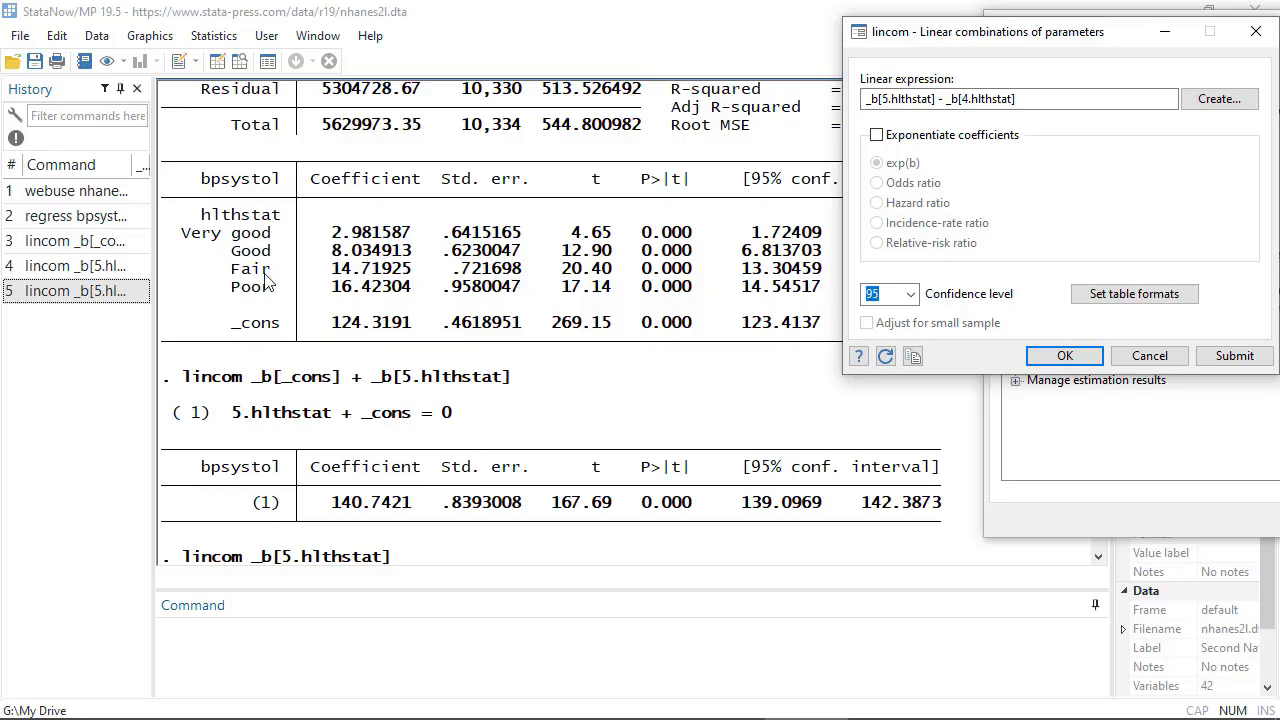
pyautogui.scroll(-7, 392, 316)
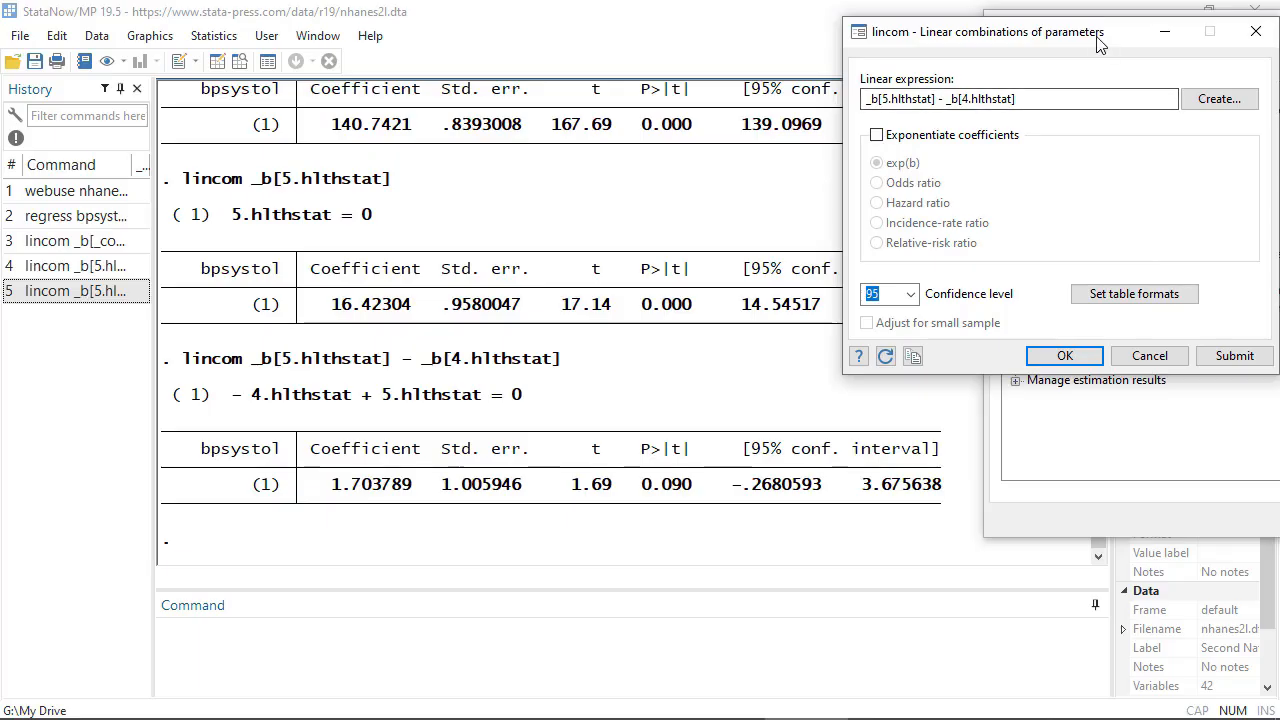
pyautogui.click(1166, 358)
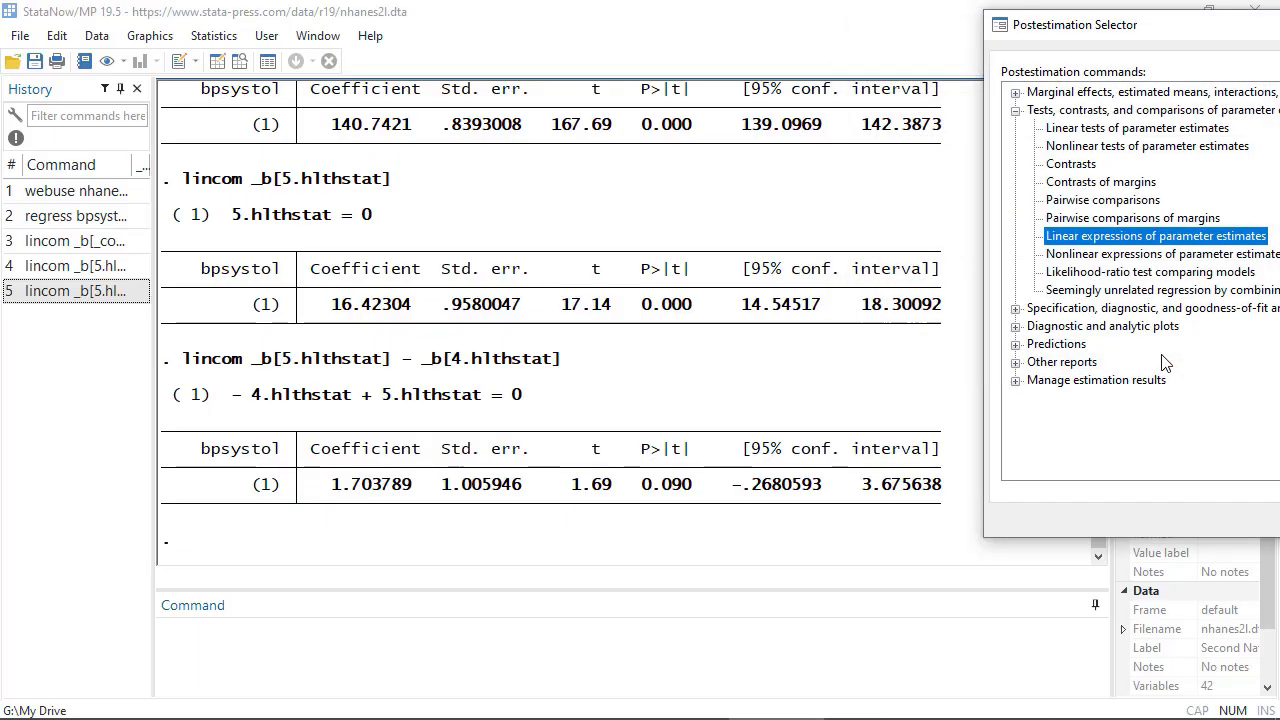
# Step: Start a new nonlinear expression of parameter estimates (nlcom) in the Expression Builder with the coefficient _b[5.hlthstat]
pyautogui.click(1080, 262)
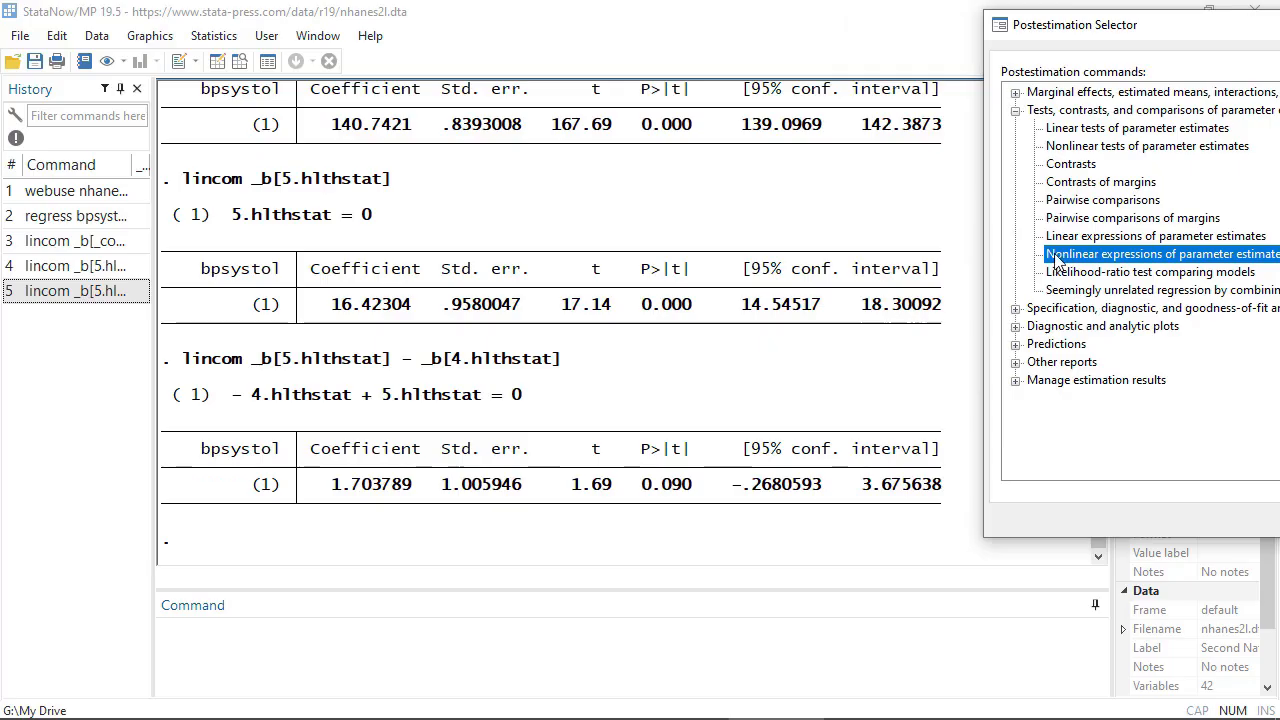
pyautogui.doubleClick(1113, 259)
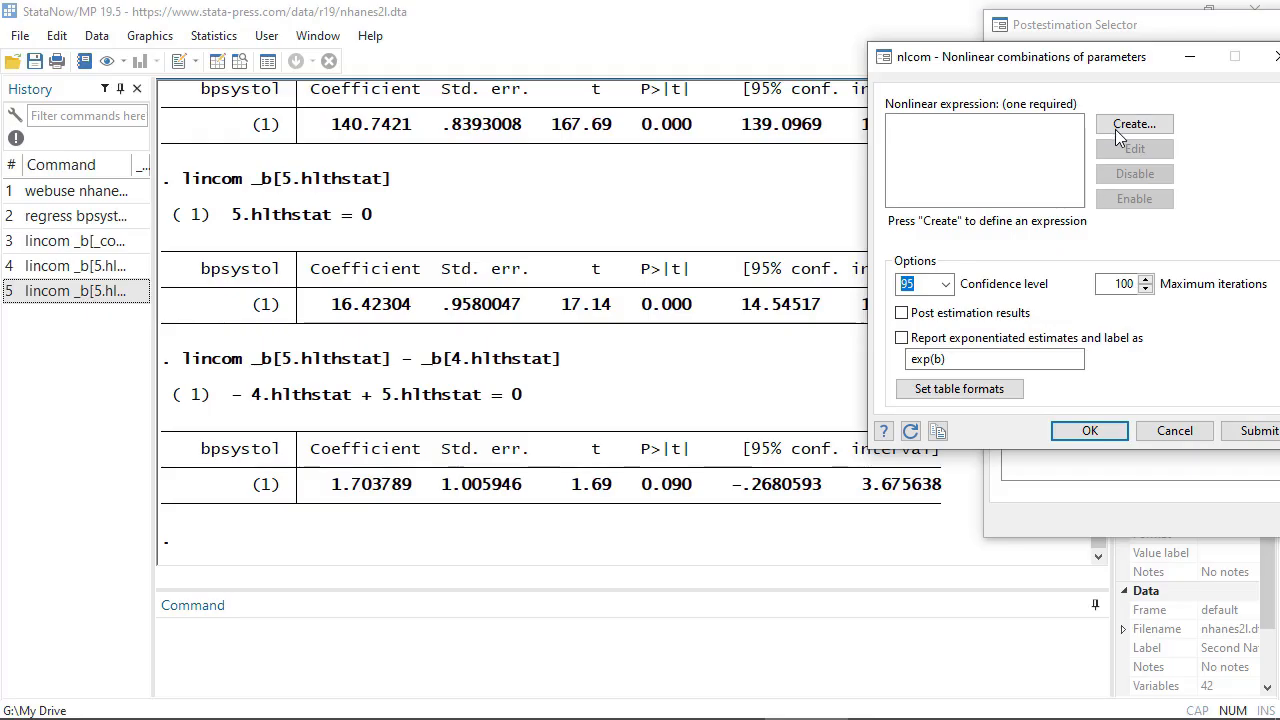
pyautogui.moveTo(1076, 66); pyautogui.dragTo(1048, 42)
pyautogui.click(1102, 98)
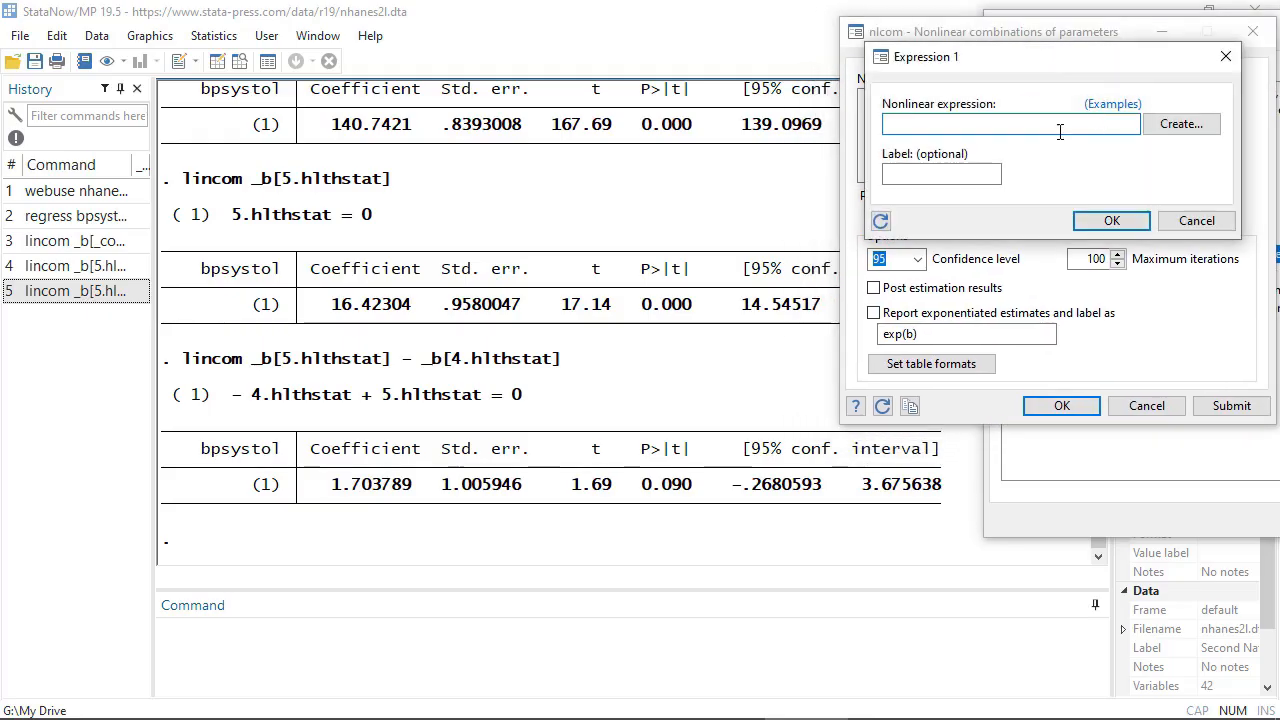
pyautogui.click(1174, 128)
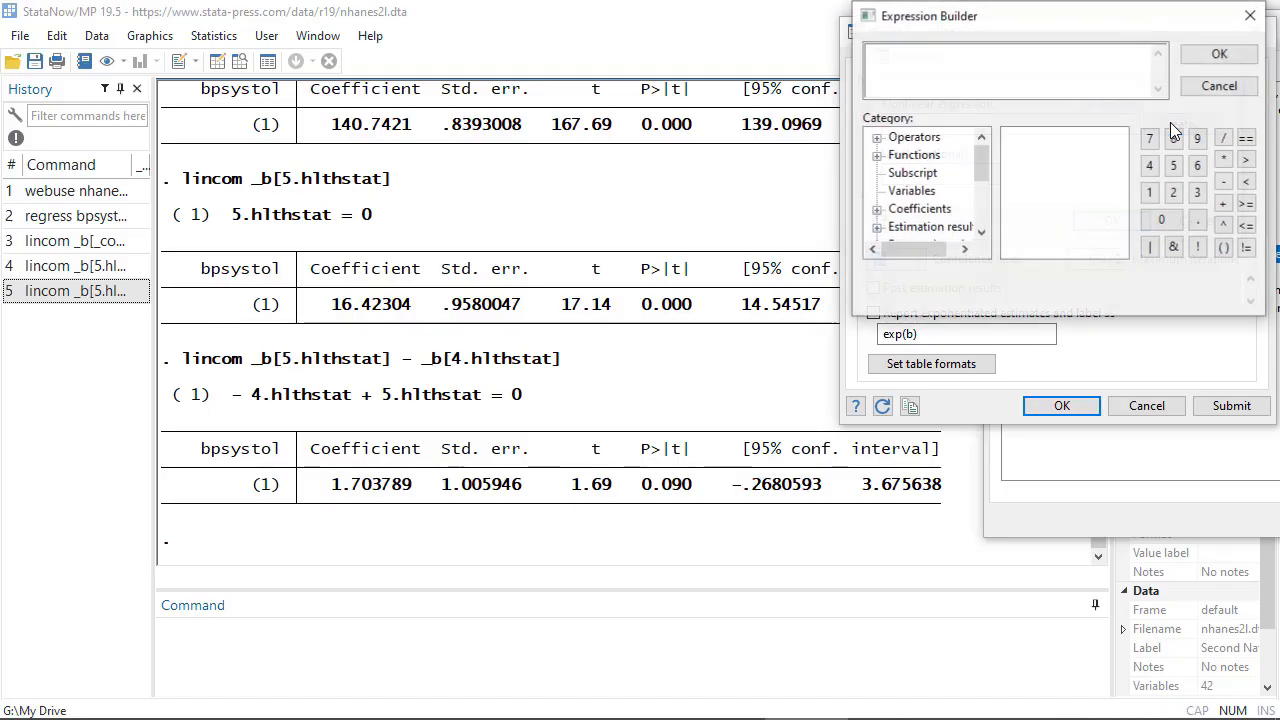
pyautogui.click(877, 210)
pyautogui.click(929, 211)
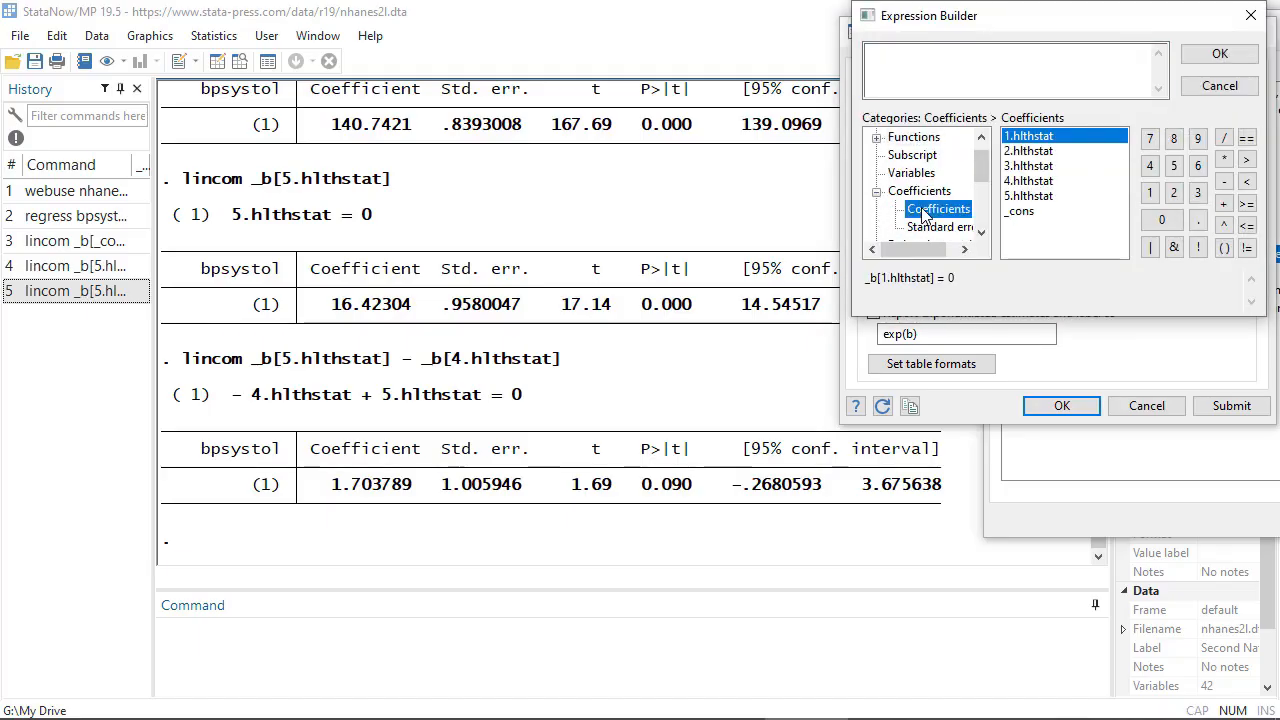
pyautogui.click(1042, 197)
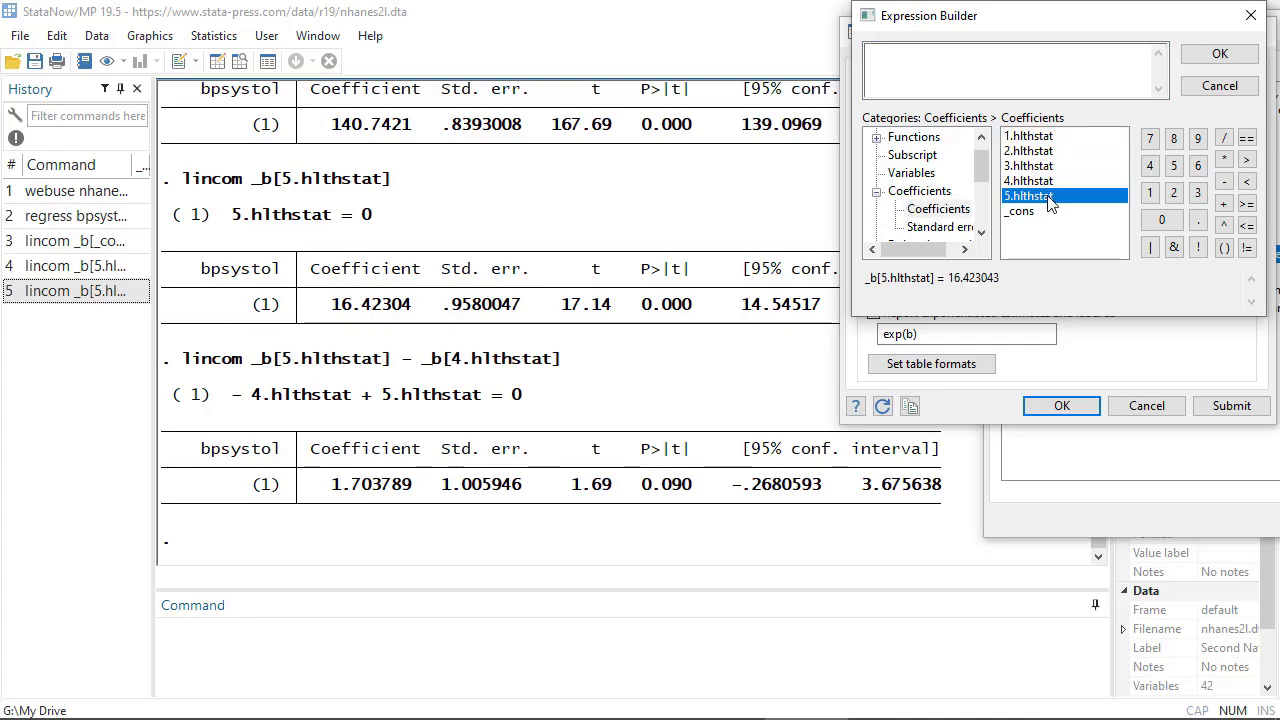
pyautogui.doubleClick(1048, 198)
# Step: Divide the expression by the 4.hlthstat coefficient to form _b[5.hlthstat] / _b[4.hlthstat], and accept it in the Expression Builder
pyautogui.click(971, 53)
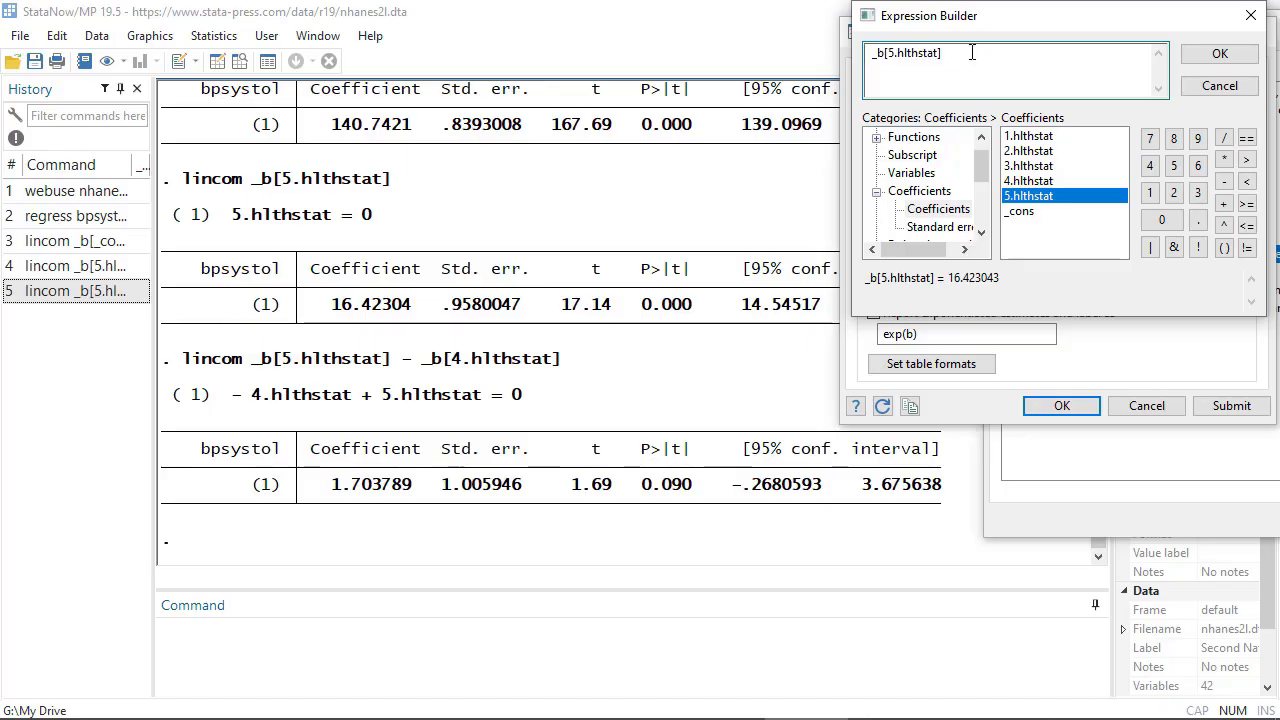
pyautogui.click(1224, 138)
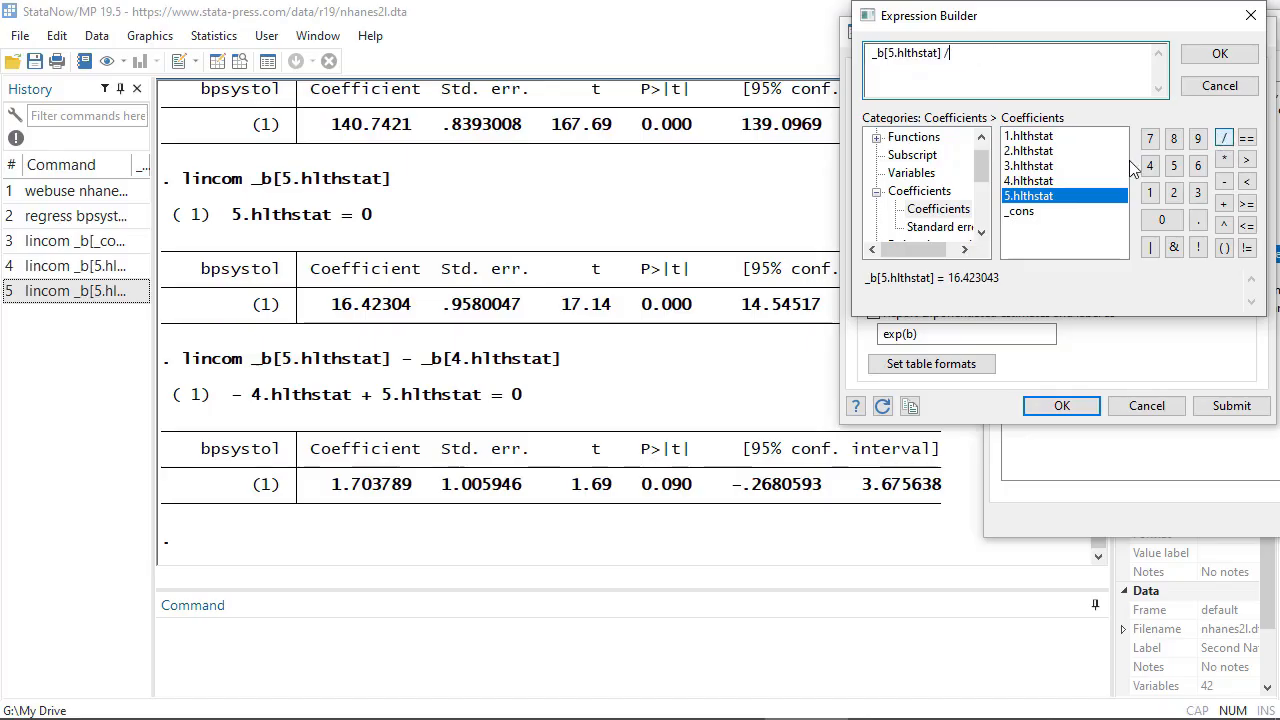
pyautogui.doubleClick(1030, 183)
pyautogui.click(1062, 58)
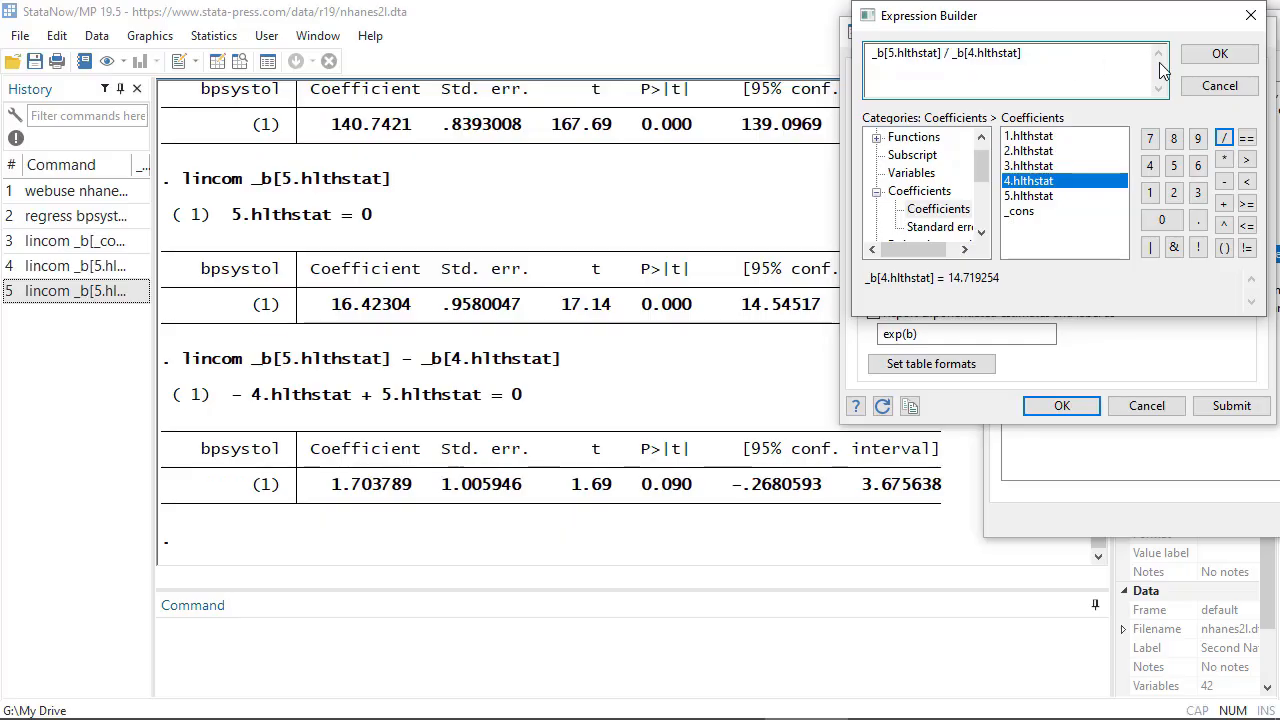
pyautogui.click(1222, 58)
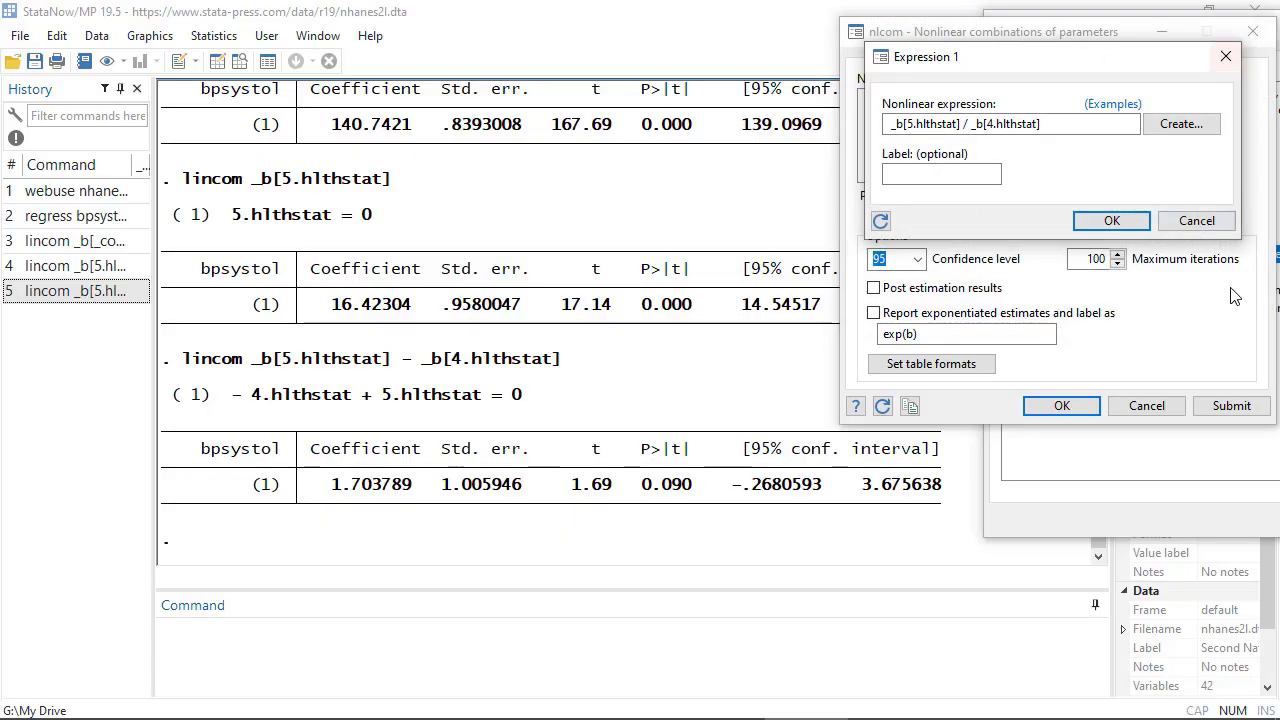
# Step: Confirm Expression 1, submit the ratio to nlcom at the 95 confidence level, and close the nlcom dialog
pyautogui.click(1137, 222)
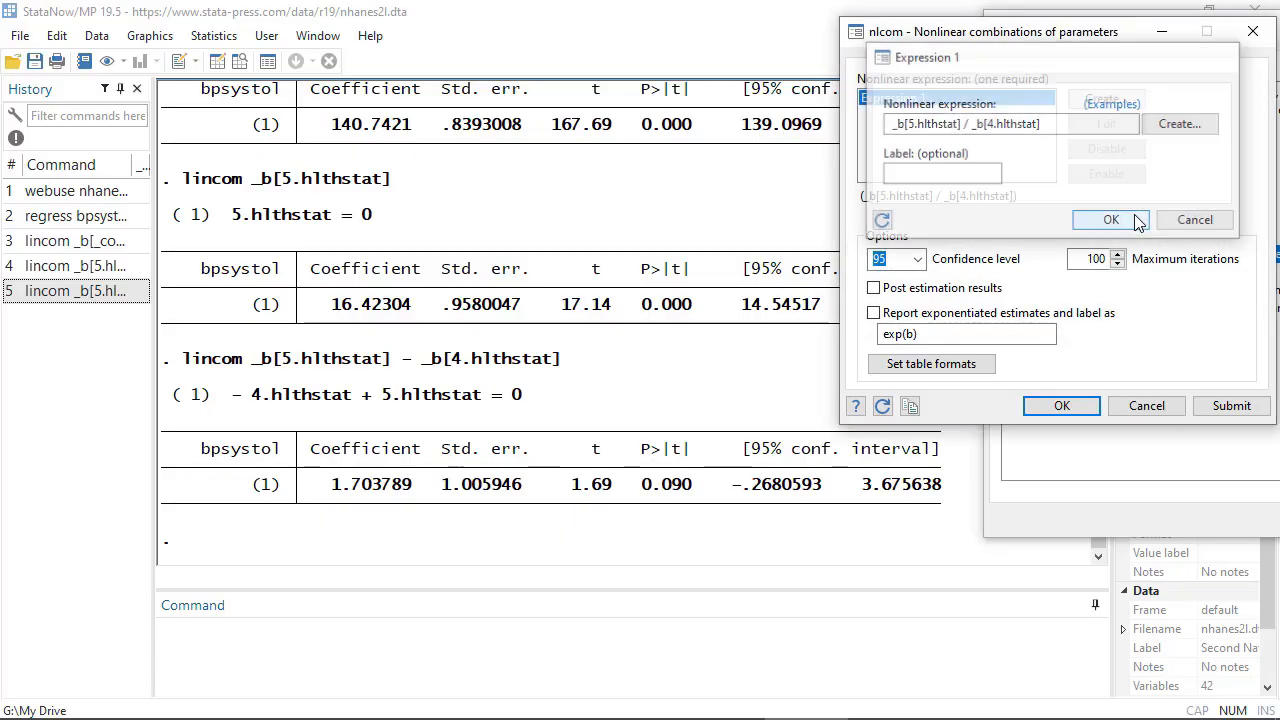
pyautogui.click(1238, 405)
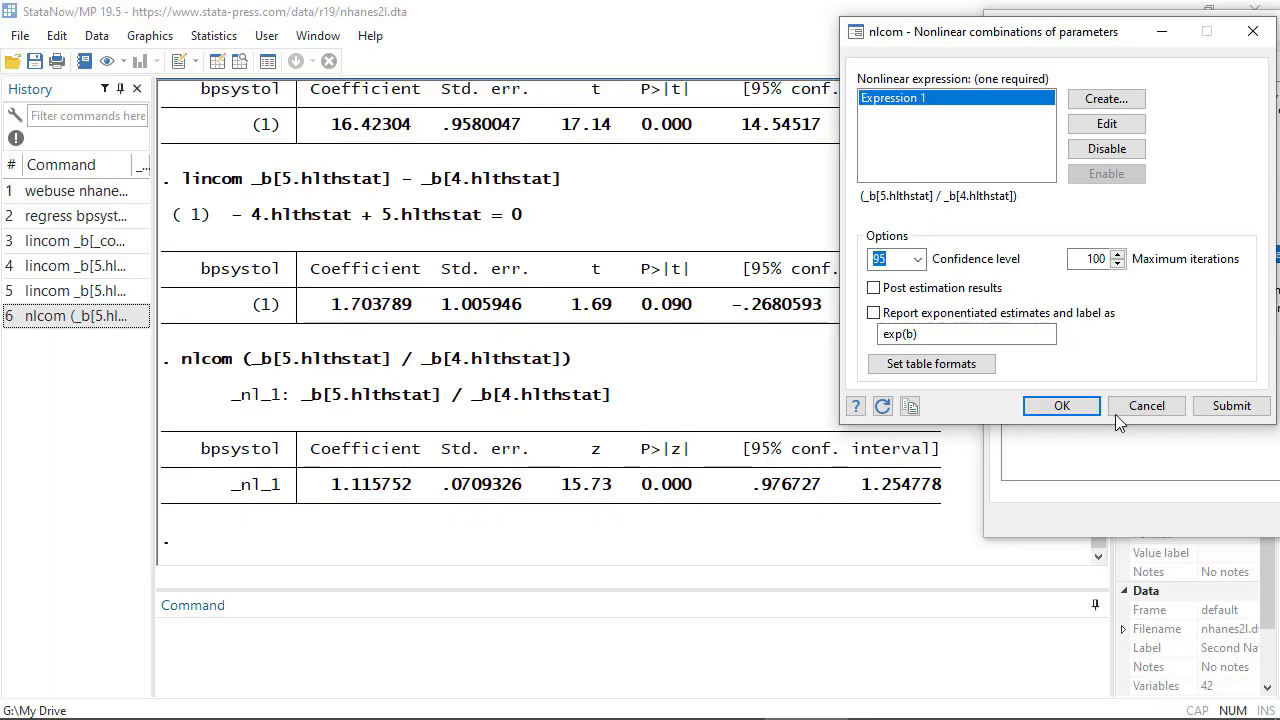
pyautogui.click(1146, 406)
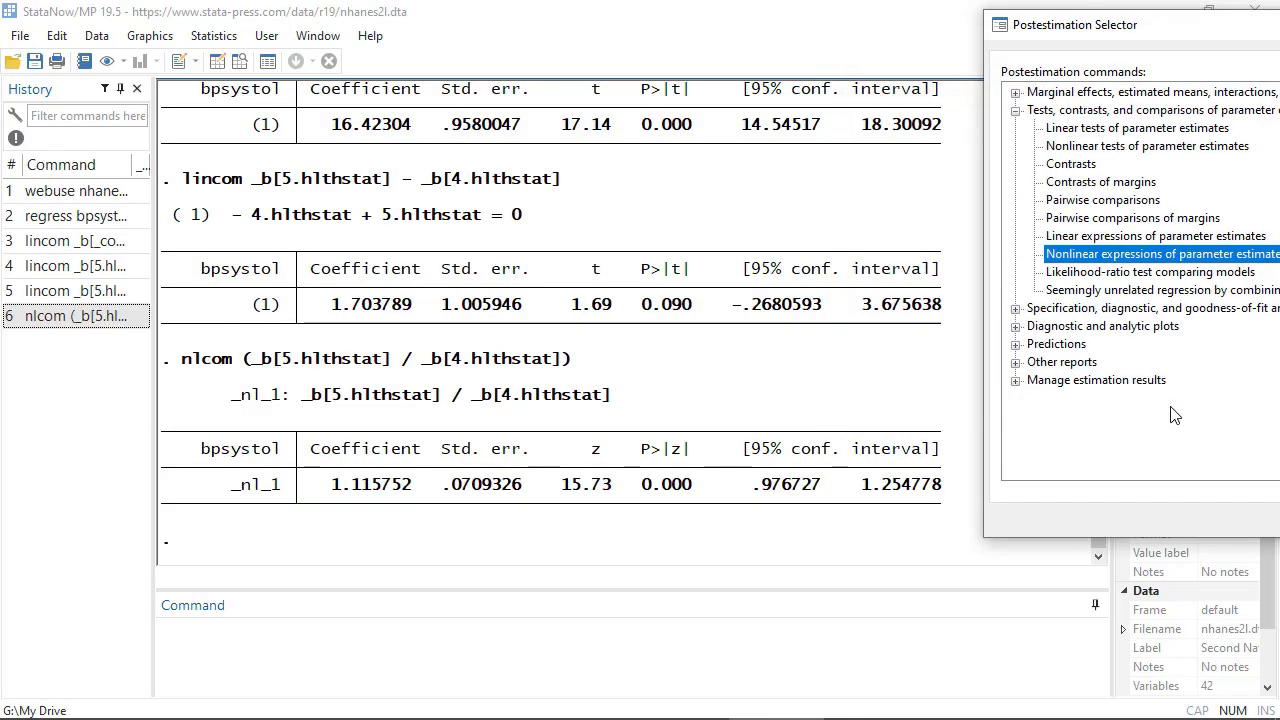